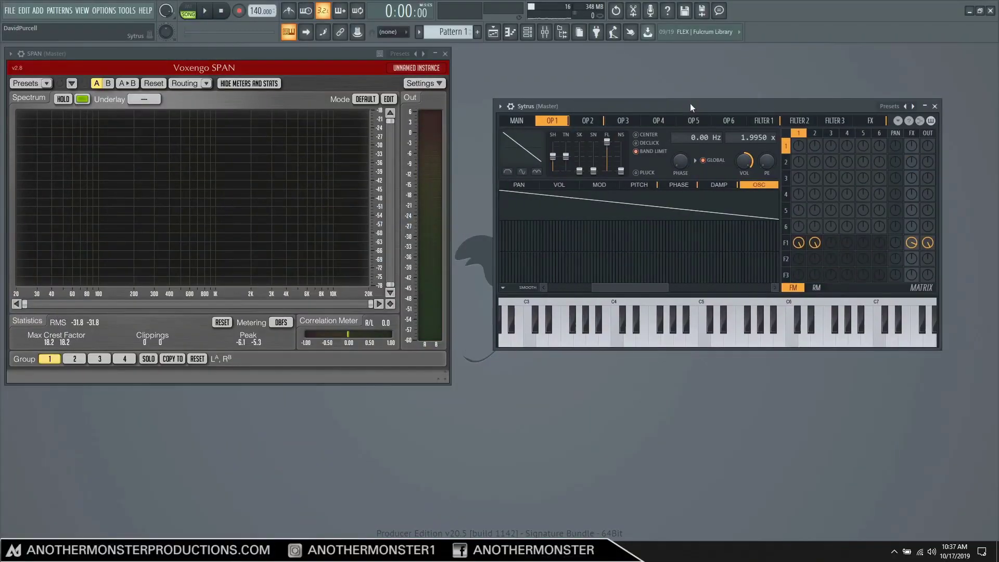
Load Sytrus's Default preset so operator 1 becomes a plain sine routed to output.
{"action": "left_click_drag", "start_coordinate": [690, 103], "coordinate": [697, 101]}
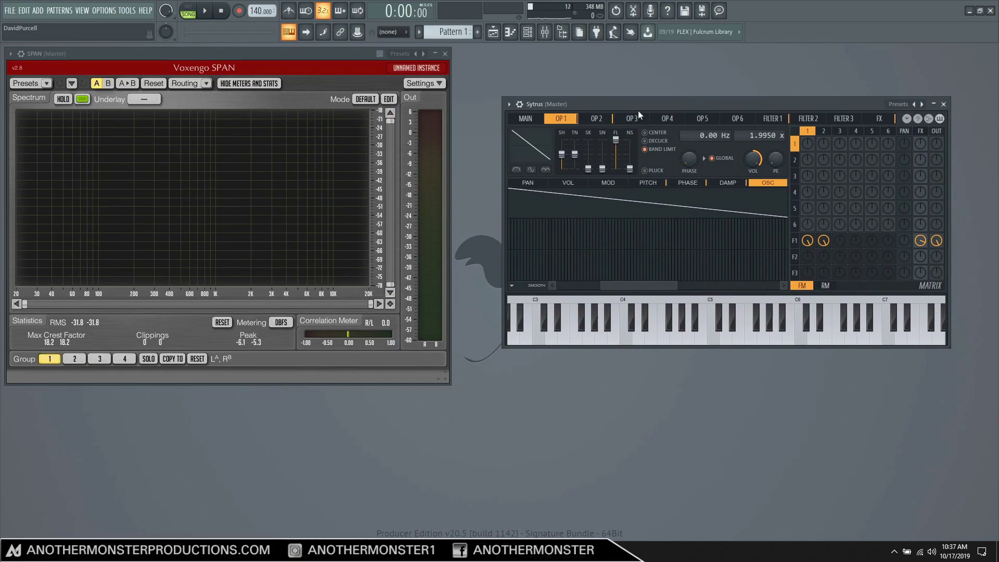
{"action": "left_click", "coordinate": [510, 104]}
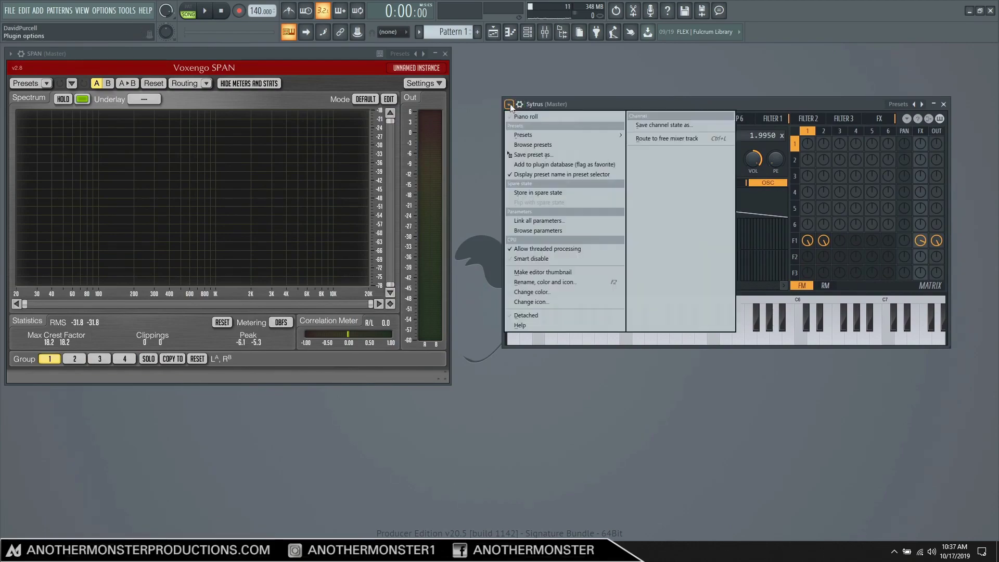
{"action": "mouse_move", "coordinate": [524, 133]}
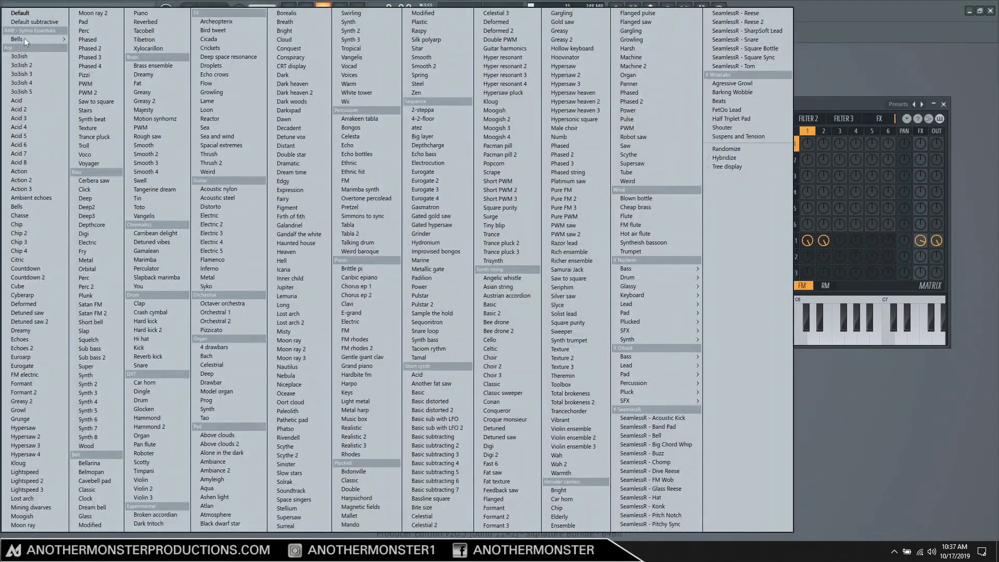
{"action": "left_click", "coordinate": [22, 13]}
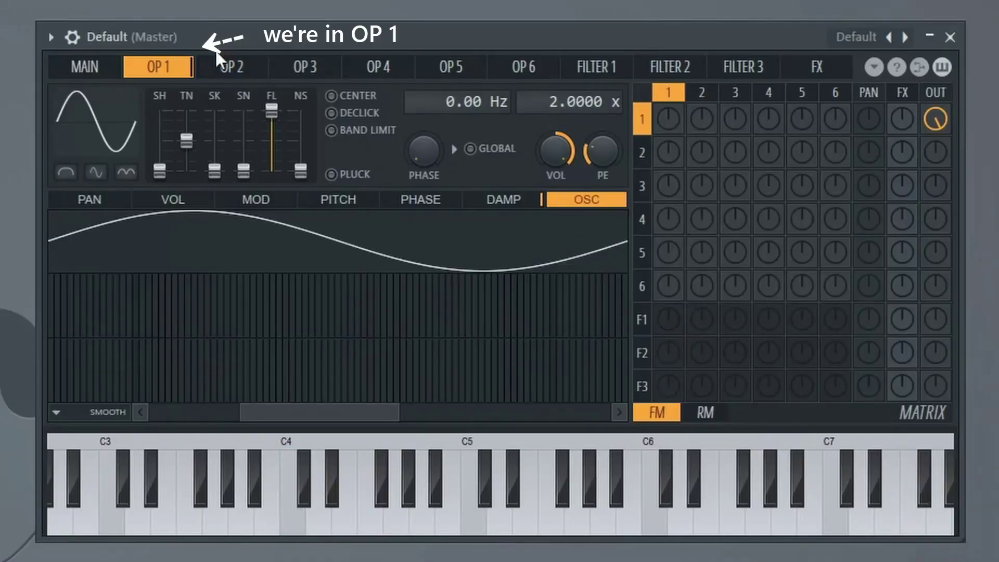
Enable operator 1's volume envelope and audition it with a test chord.
{"action": "left_click", "coordinate": [152, 200]}
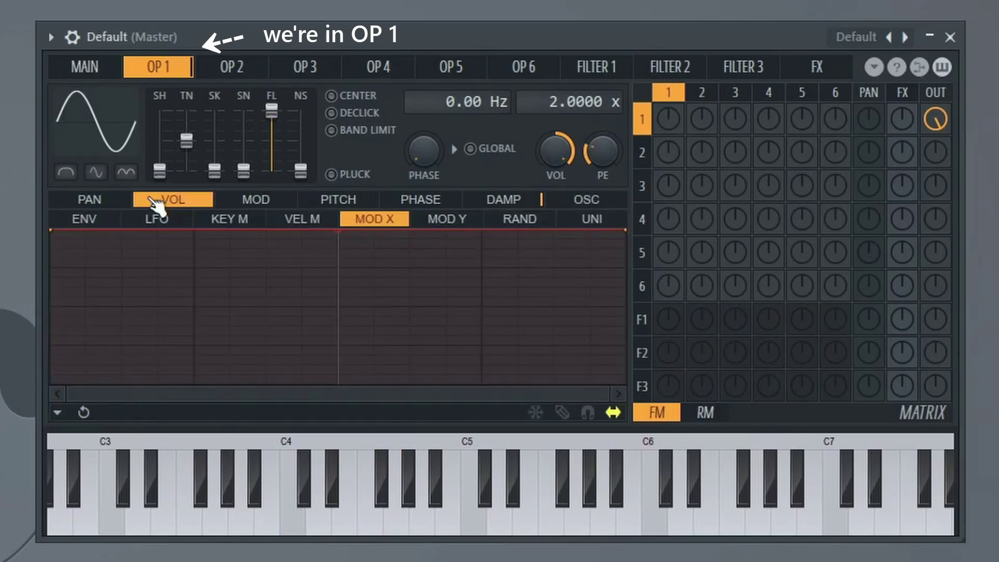
{"action": "left_click", "coordinate": [96, 222]}
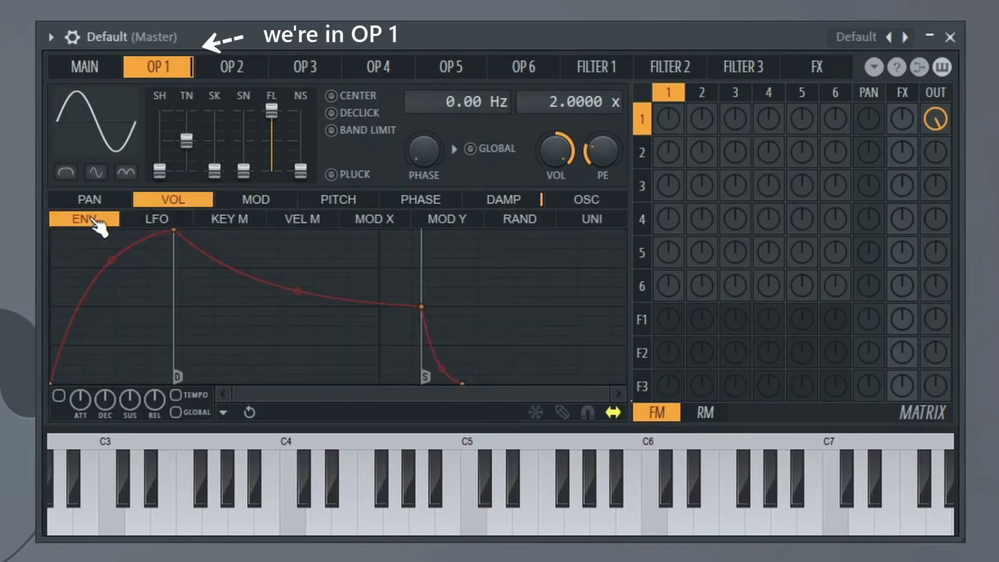
{"action": "left_click", "coordinate": [59, 395]}
{"action": "key", "text": "x"}
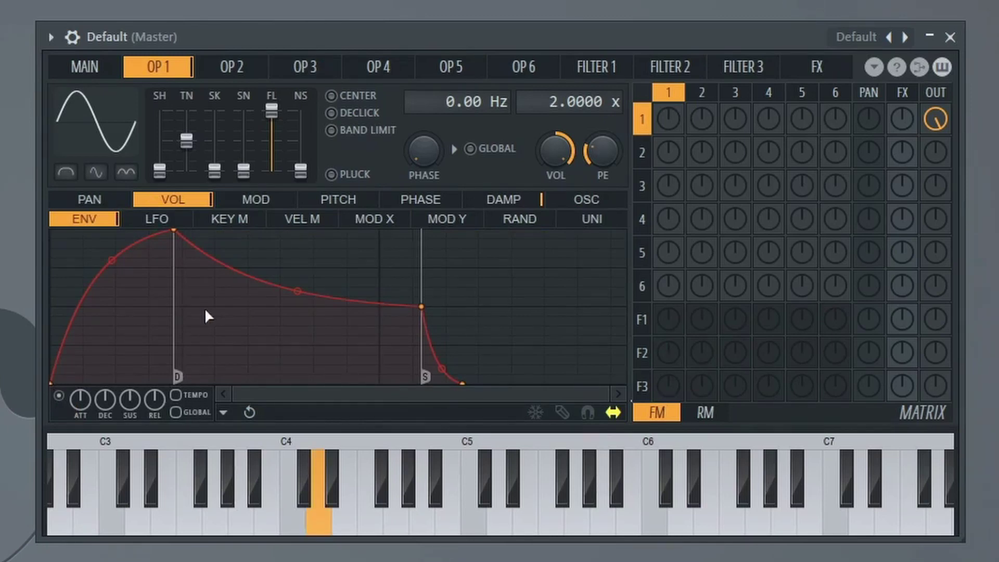
{"action": "key", "text": "v"}
{"action": "key", "text": "n"}
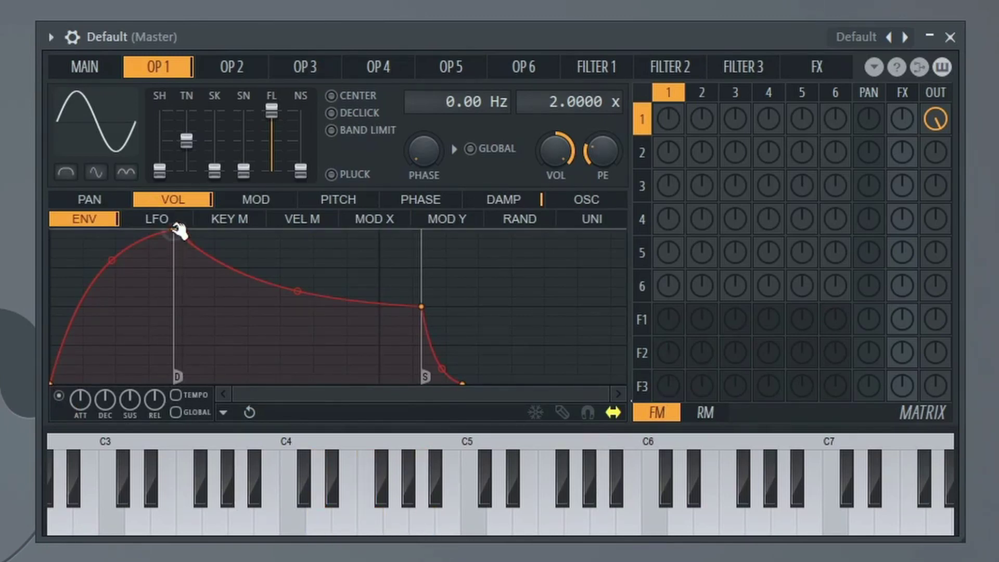
Shorten the attack, lower the sustain, and lengthen and slightly bend the release tail.
{"action": "left_click_drag", "start_coordinate": [174, 232], "coordinate": [72, 272]}
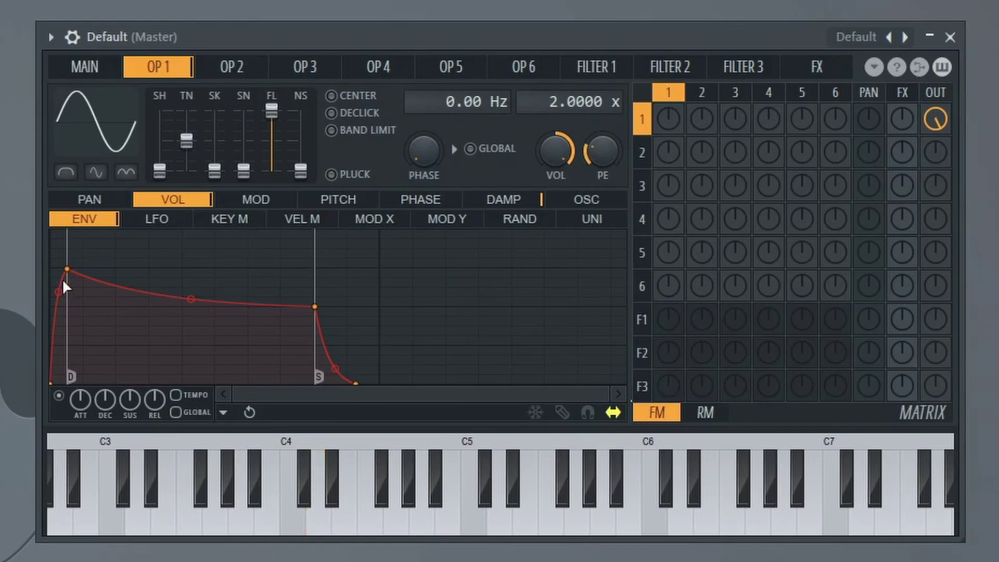
{"action": "left_click_drag", "start_coordinate": [318, 308], "coordinate": [250, 353]}
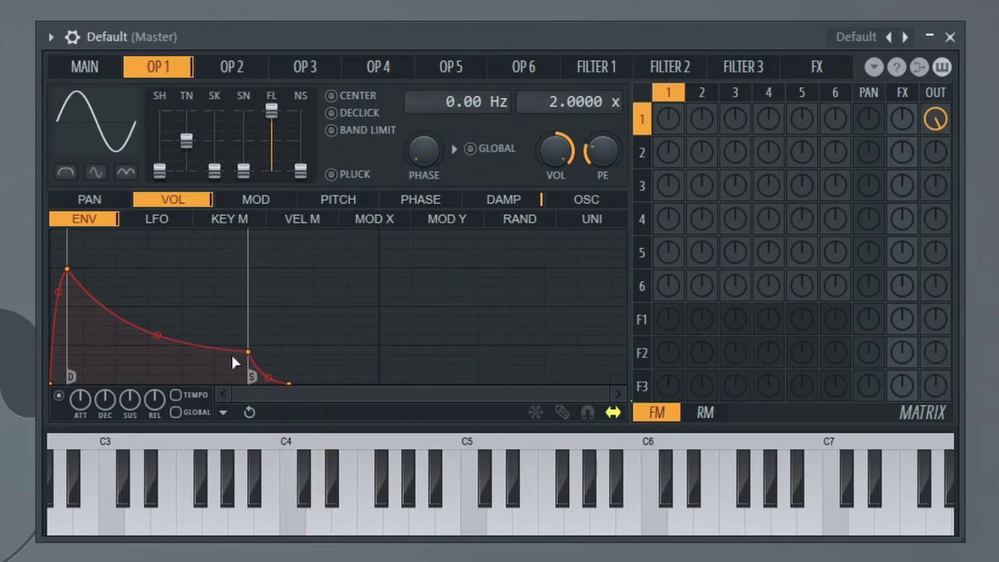
{"action": "left_click", "coordinate": [238, 353]}
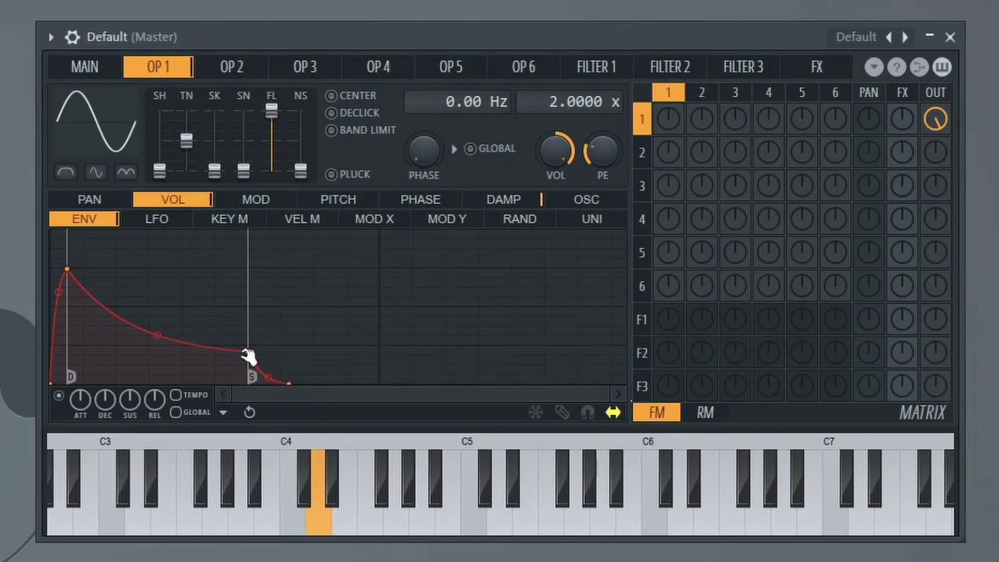
{"action": "left_click", "coordinate": [218, 353]}
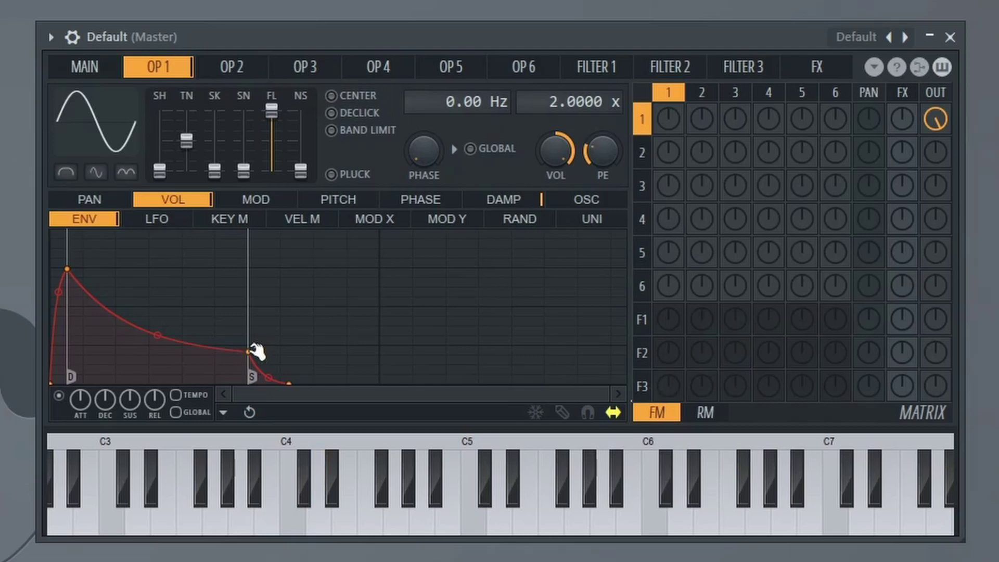
{"action": "left_click_drag", "start_coordinate": [291, 384], "coordinate": [468, 383]}
{"action": "left_click_drag", "start_coordinate": [362, 381], "coordinate": [357, 379]}
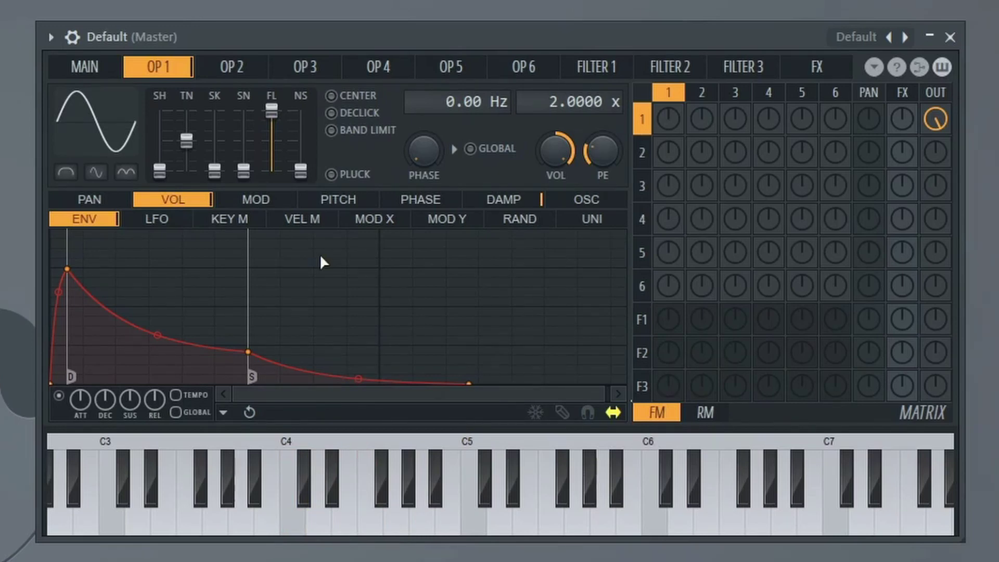
Send operator 1 into Sytrus's effects and switch on the delay.
{"action": "left_click", "coordinate": [832, 70]}
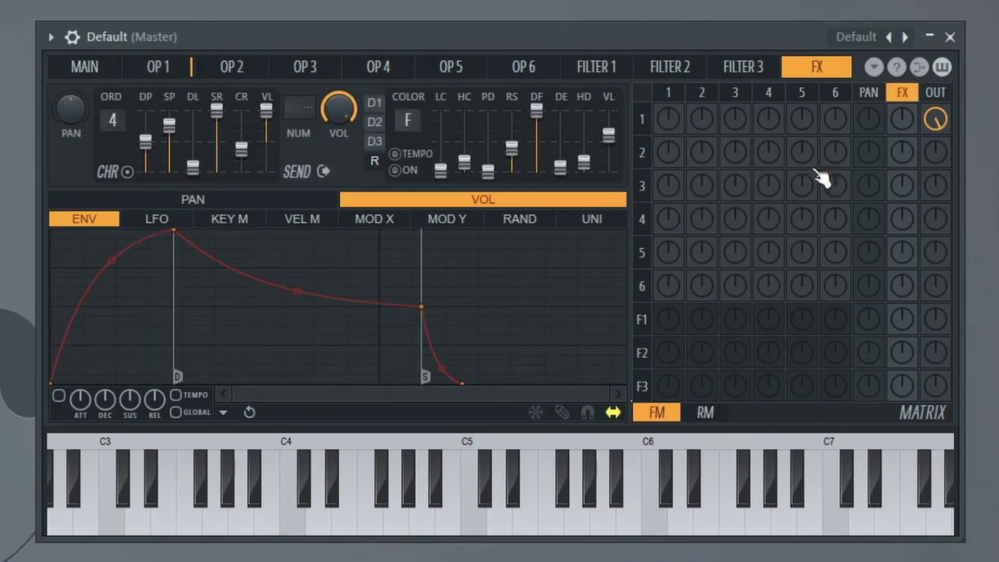
{"action": "mouse_move", "coordinate": [905, 131]}
{"action": "left_mouse_down"}
{"action": "mouse_move", "coordinate": [905, 122]}
{"action": "mouse_move", "coordinate": [908, 136]}
{"action": "left_mouse_up"}
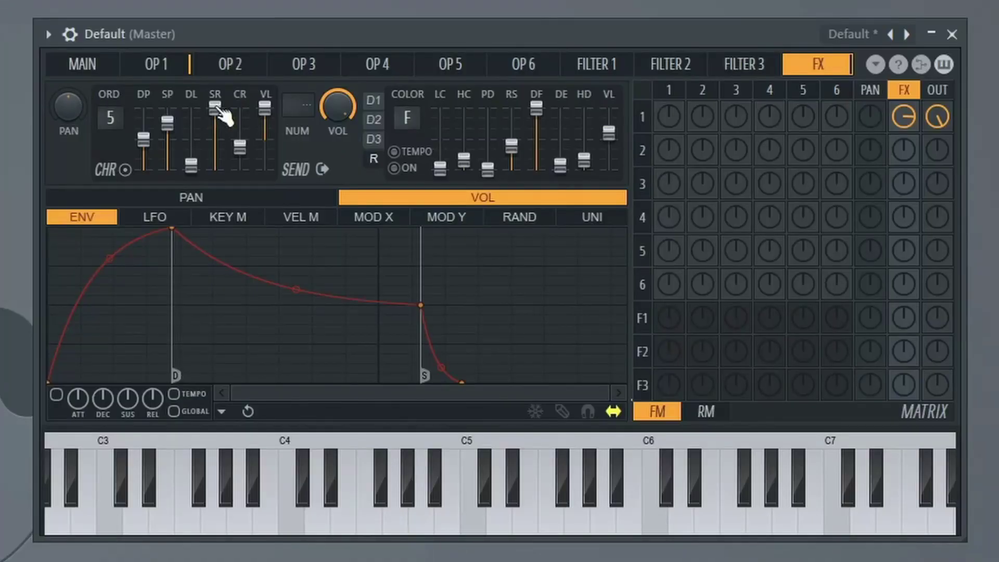
{"action": "left_click", "coordinate": [401, 176]}
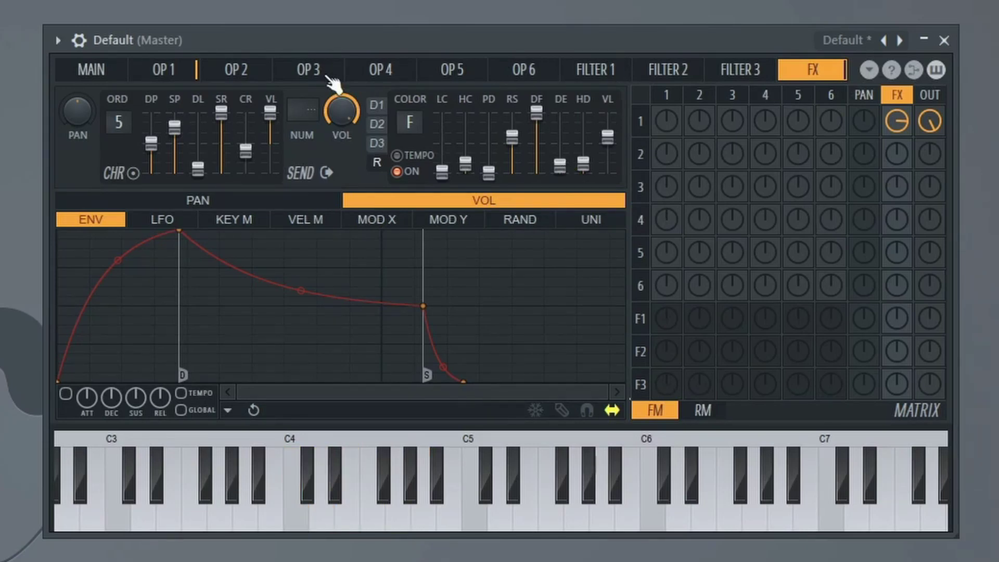
Open operator 1's pitch LFO and delete its three existing shape points.
{"action": "left_click", "coordinate": [165, 73]}
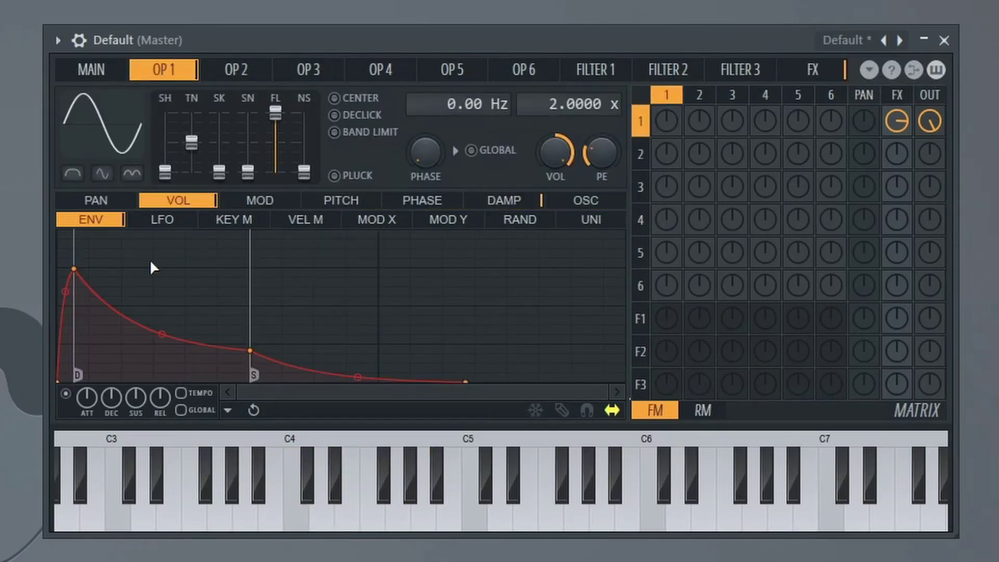
{"action": "left_click", "coordinate": [343, 201]}
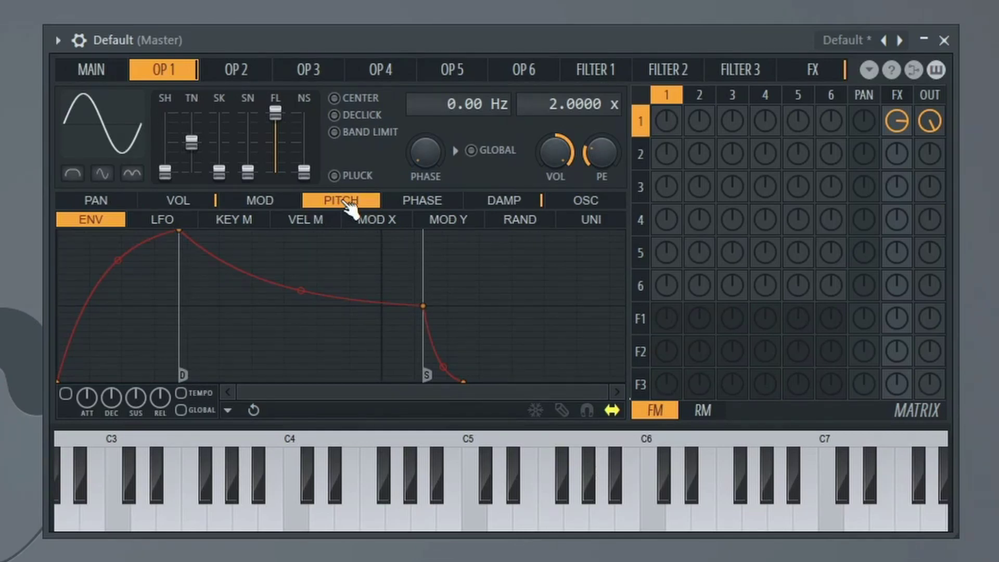
{"action": "left_click", "coordinate": [165, 221]}
{"action": "right_click", "coordinate": [359, 306]}
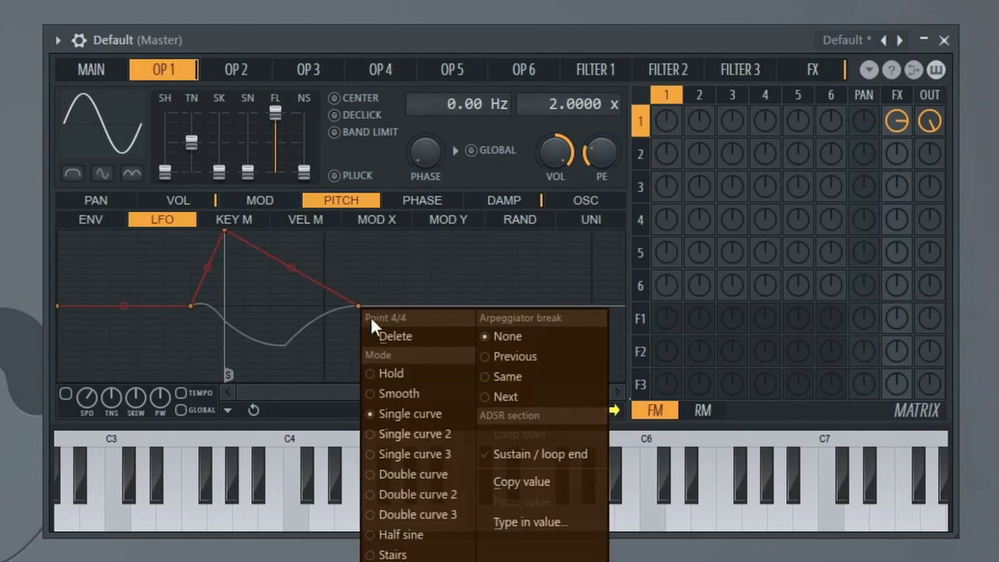
{"action": "left_click", "coordinate": [379, 336]}
{"action": "right_click", "coordinate": [225, 232]}
{"action": "left_click", "coordinate": [249, 257]}
{"action": "right_click", "coordinate": [193, 306]}
{"action": "left_click", "coordinate": [219, 336]}
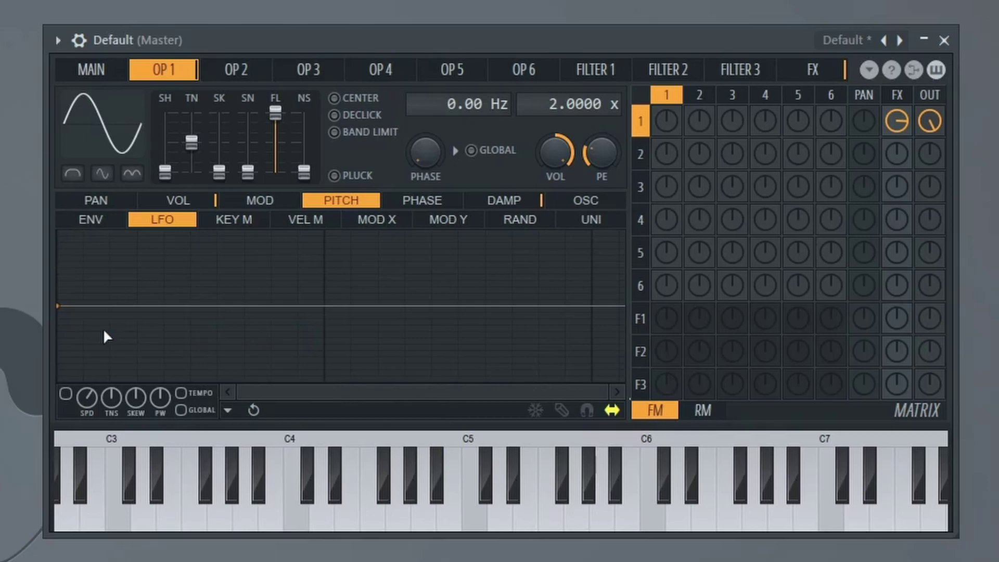
Make the LFO a tempo-synced triangle wave with a faster rate and earlier phase.
{"action": "left_click_drag", "start_coordinate": [59, 307], "coordinate": [37, 220]}
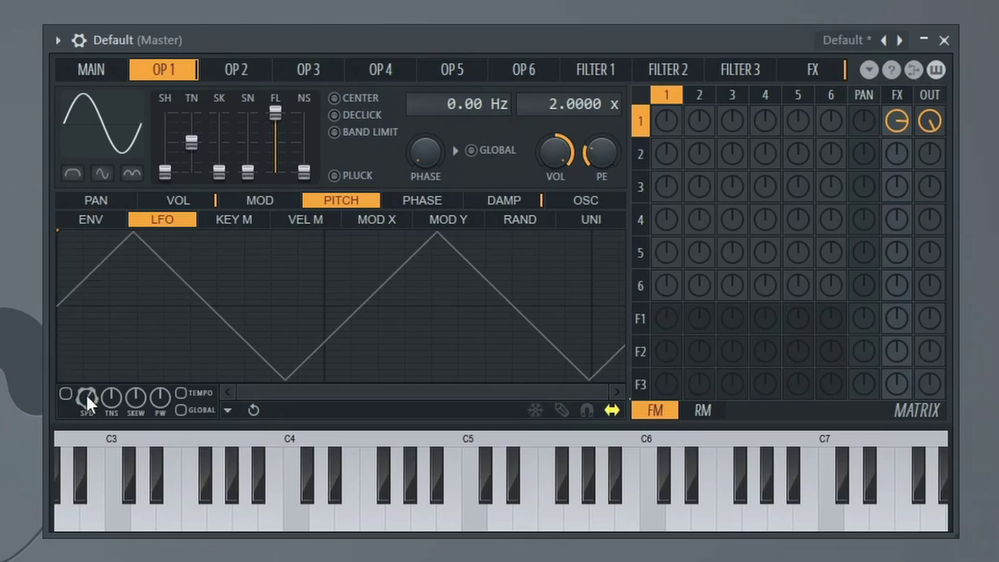
{"action": "left_click", "coordinate": [182, 394]}
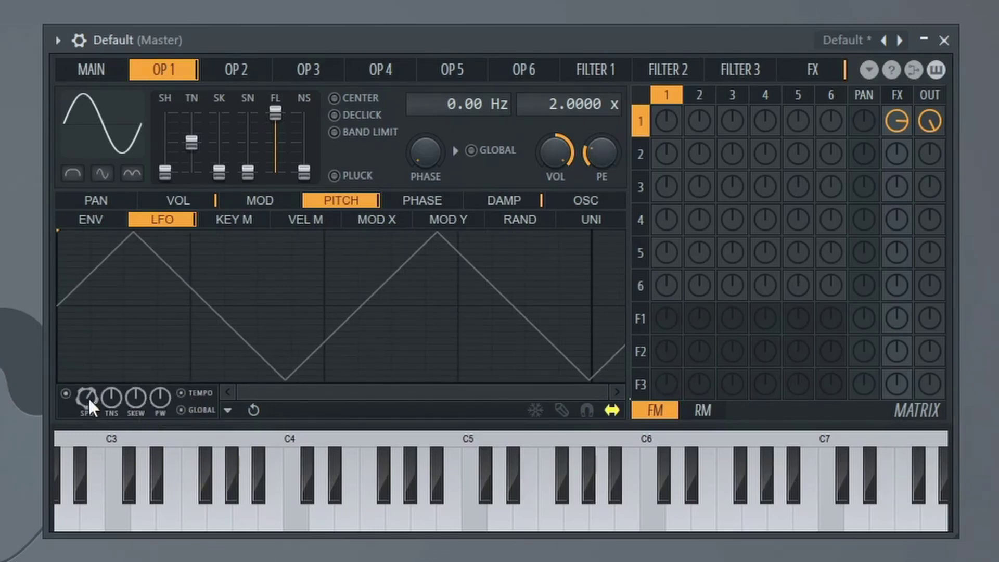
{"action": "left_click_drag", "start_coordinate": [89, 395], "coordinate": [89, 382]}
{"action": "left_click_drag", "start_coordinate": [162, 325], "coordinate": [87, 312]}
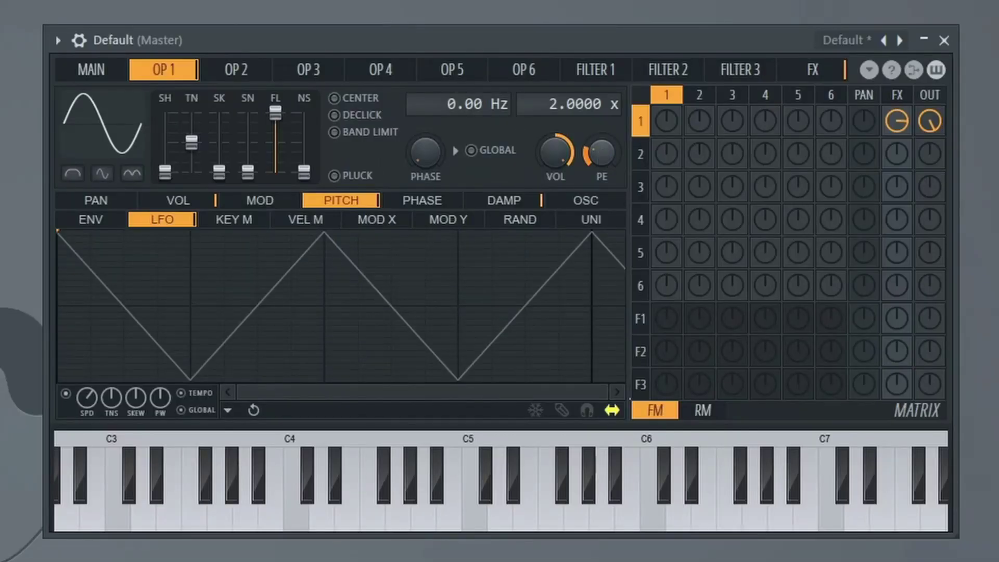
Lower operator 1's PE amount, then audition a D-minor arpeggio, chord, and F4 with A4.
{"action": "left_click_drag", "start_coordinate": [601, 151], "coordinate": [601, 157]}
{"action": "key", "text": "x"}
{"action": "key", "text": "v"}
{"action": "key", "text": "n"}
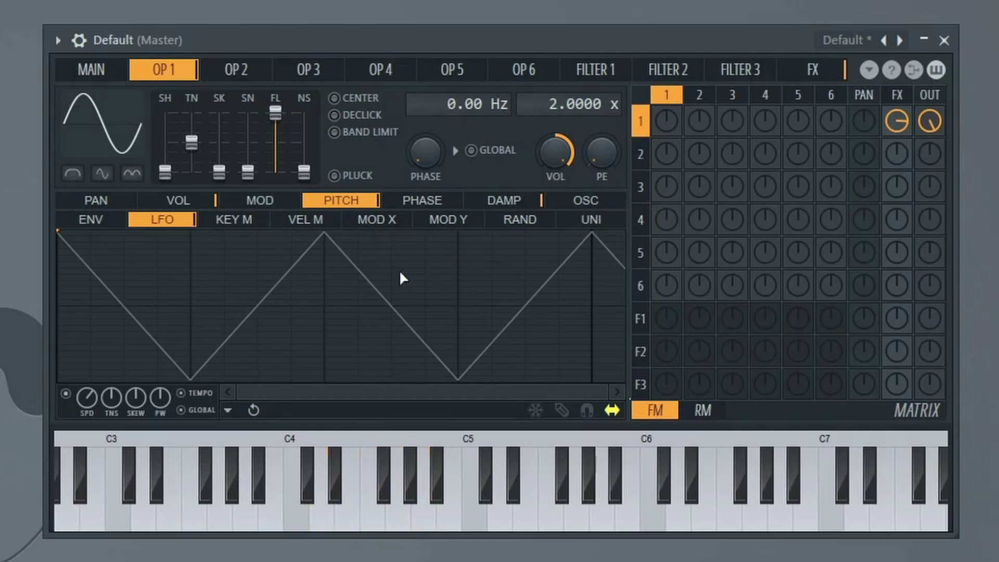
{"action": "key", "text": "x"}
{"action": "key", "text": "v"}
{"action": "key", "text": "n"}
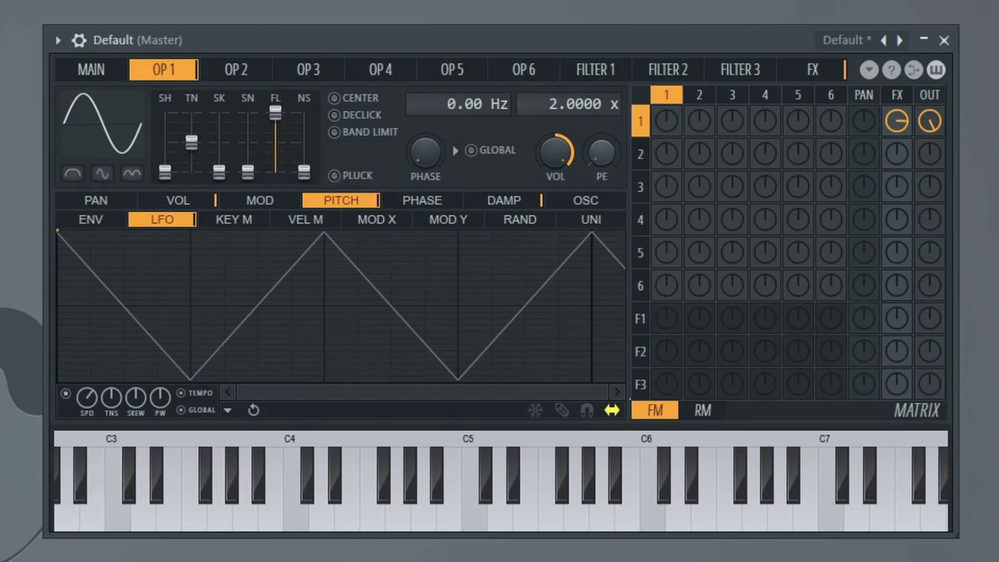
{"action": "key", "text": "v"}
{"action": "key", "text": "n"}
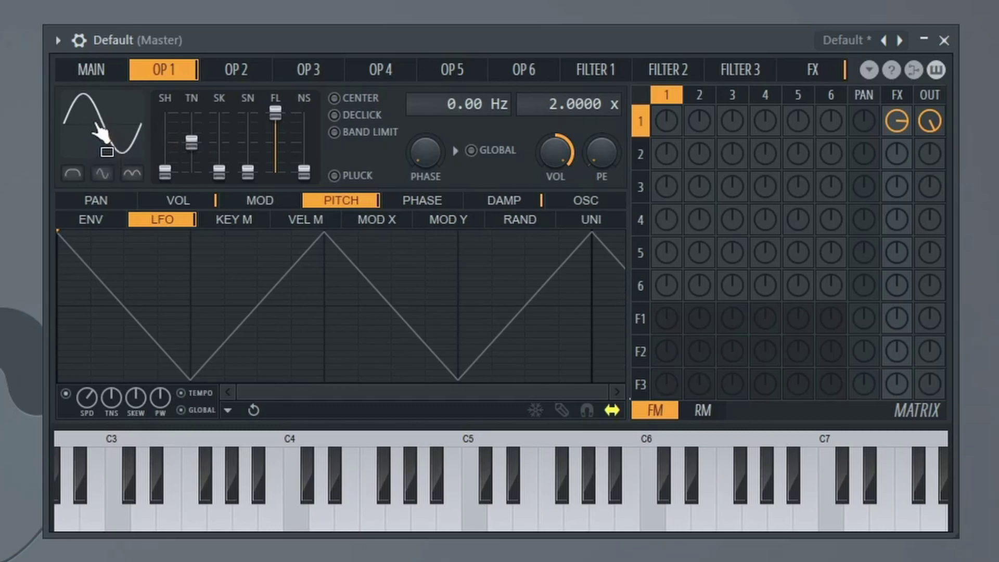
{"action": "key", "text": "x"}
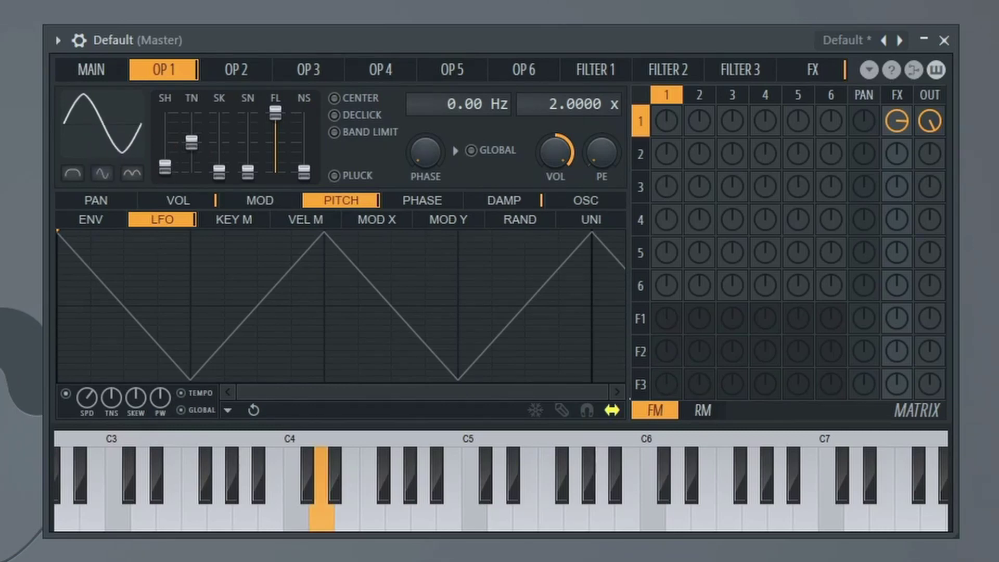
{"action": "key", "text": "x"}
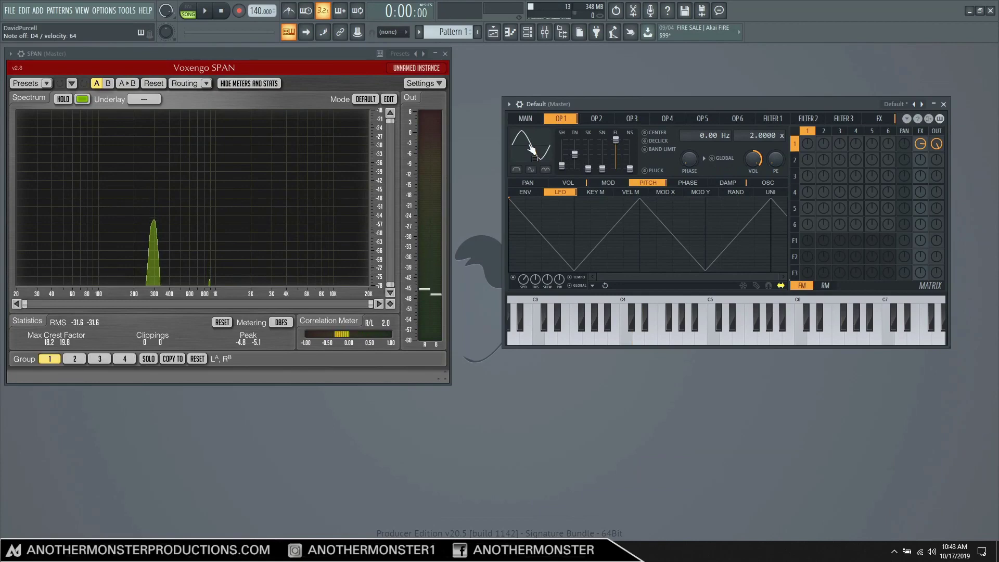
{"action": "key", "text": "x"}
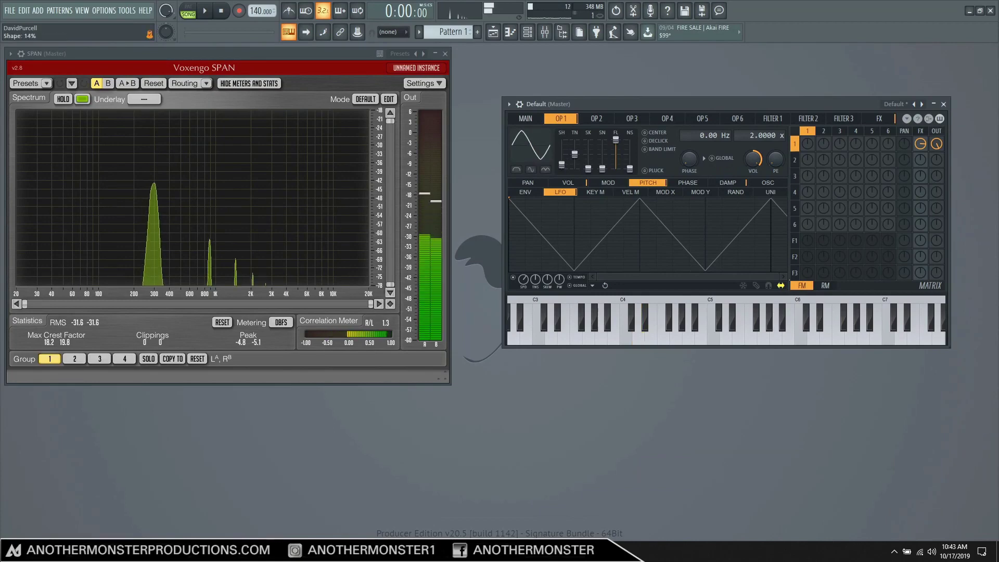
{"action": "key", "text": "x"}
{"action": "key", "text": "x"}
{"action": "key", "text": "x"}
{"action": "key", "text": "n"}
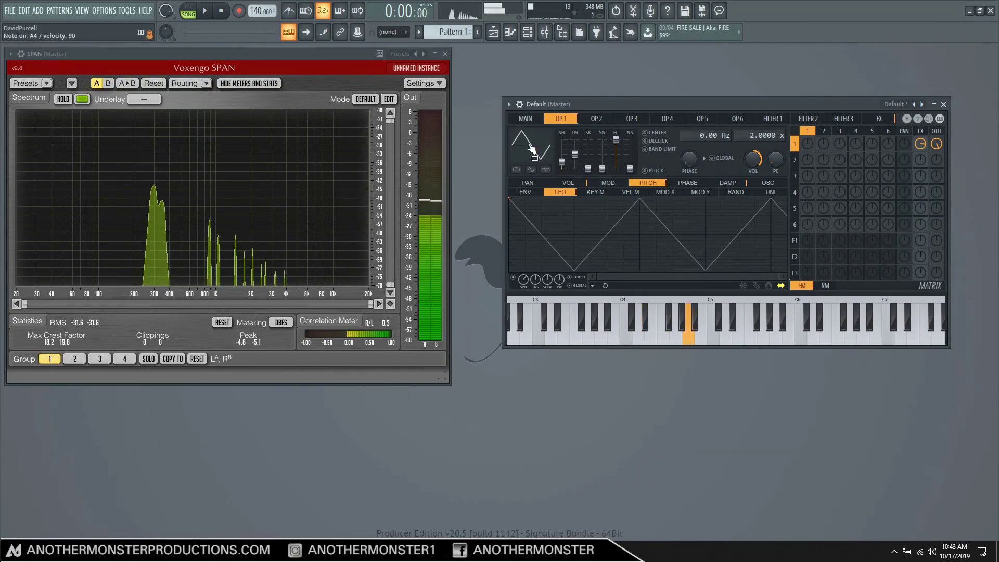
{"action": "key", "text": "x"}
{"action": "key", "text": "r"}
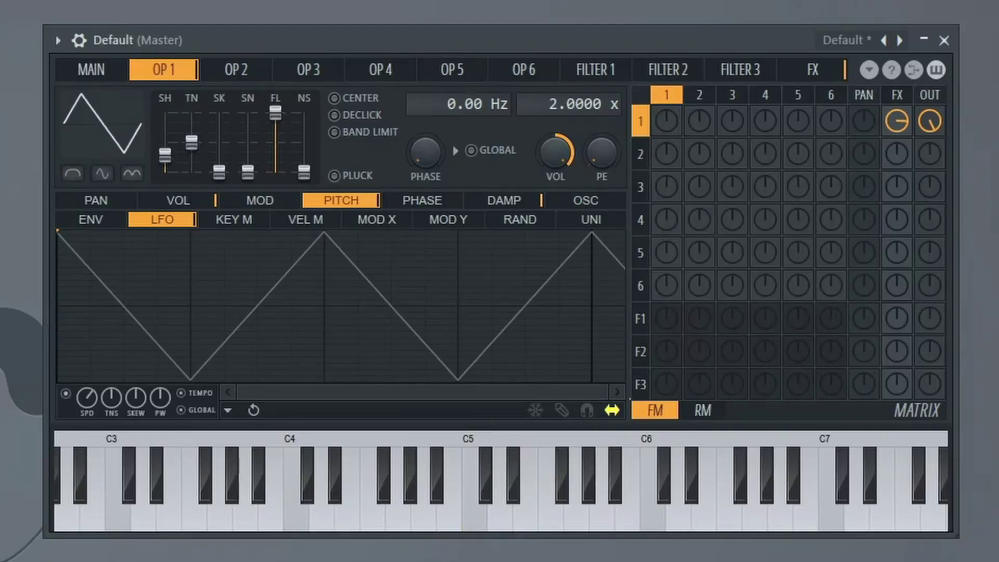
{"action": "key", "text": "x"}
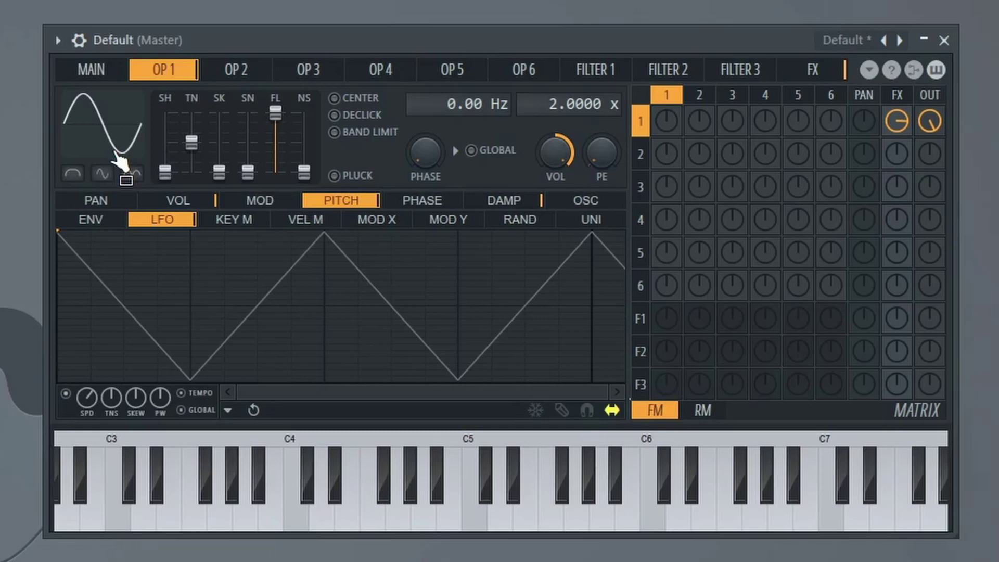
{"action": "left_click", "coordinate": [72, 176]}
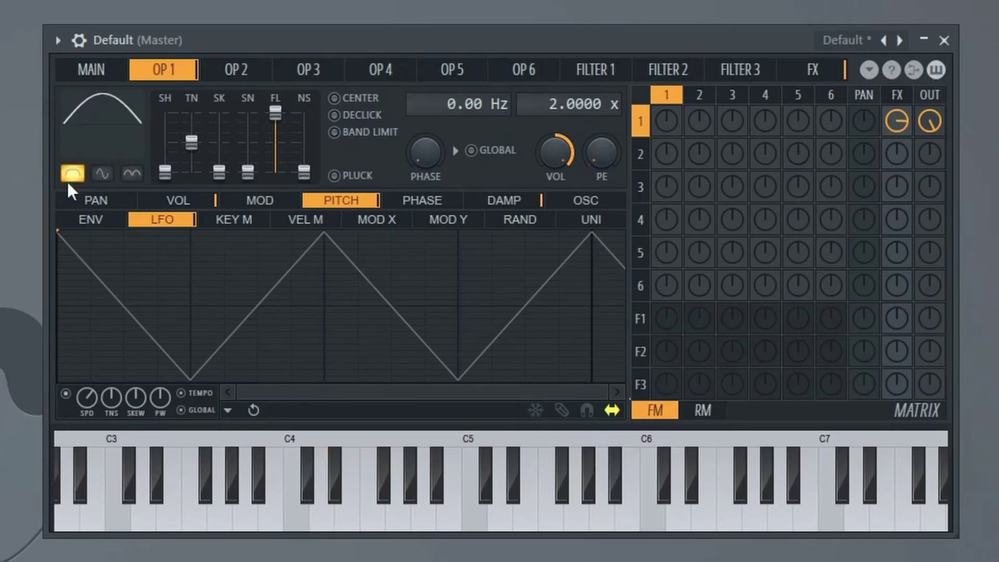
{"action": "left_click", "coordinate": [102, 174]}
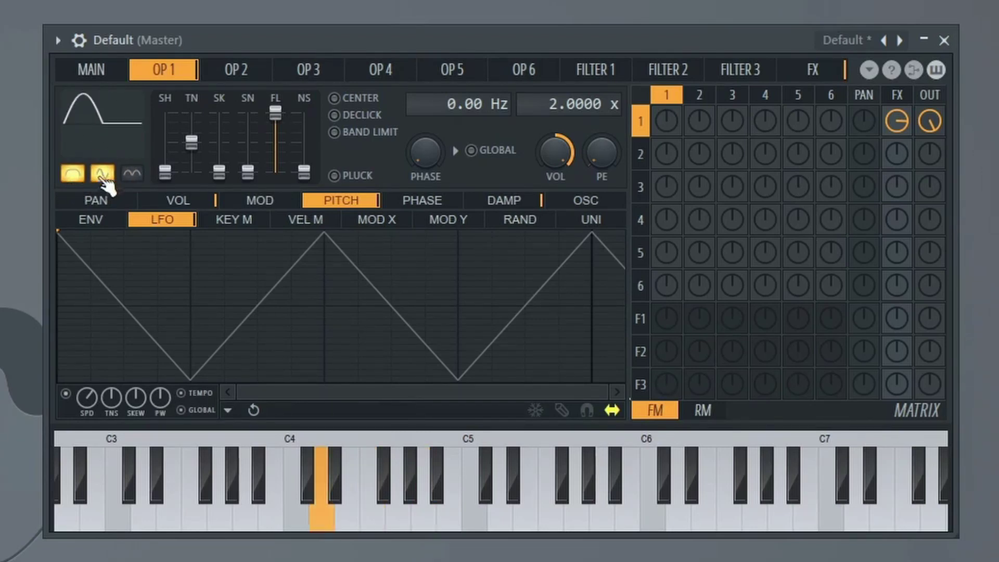
{"action": "left_click", "coordinate": [81, 178]}
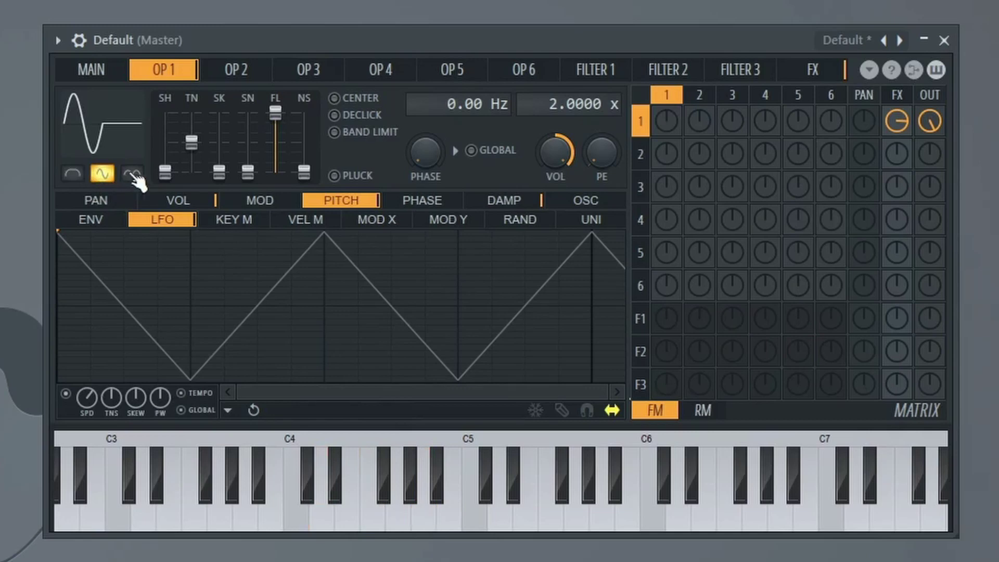
{"action": "left_click", "coordinate": [104, 176]}
{"action": "left_click", "coordinate": [132, 175]}
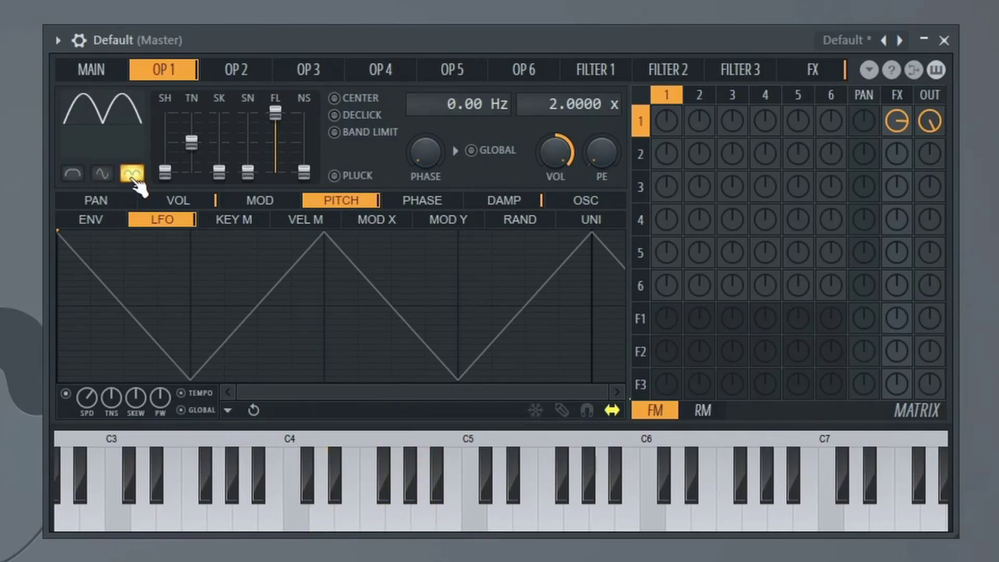
{"action": "left_click", "coordinate": [134, 176]}
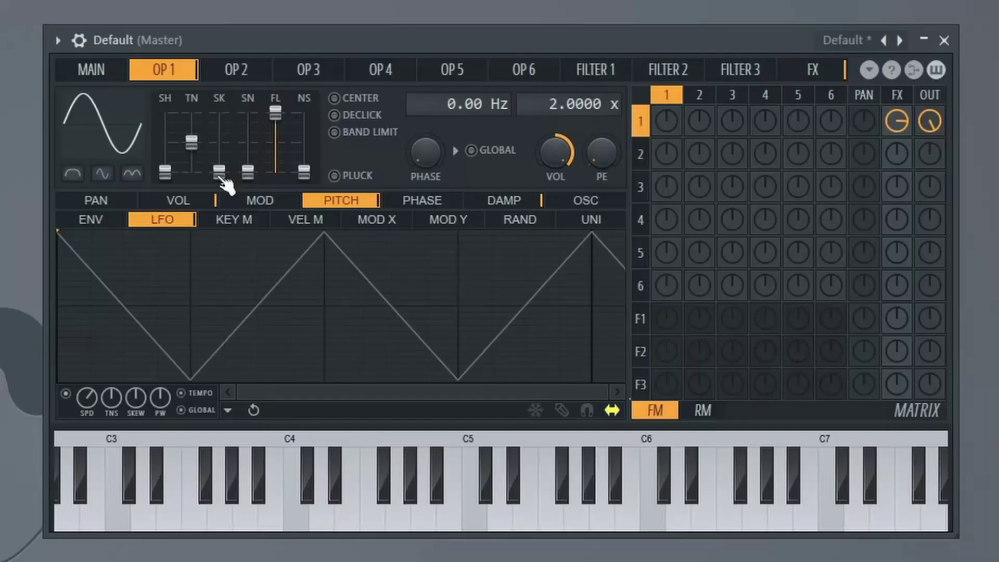
{"action": "left_click_drag", "start_coordinate": [219, 172], "coordinate": [219, 143]}
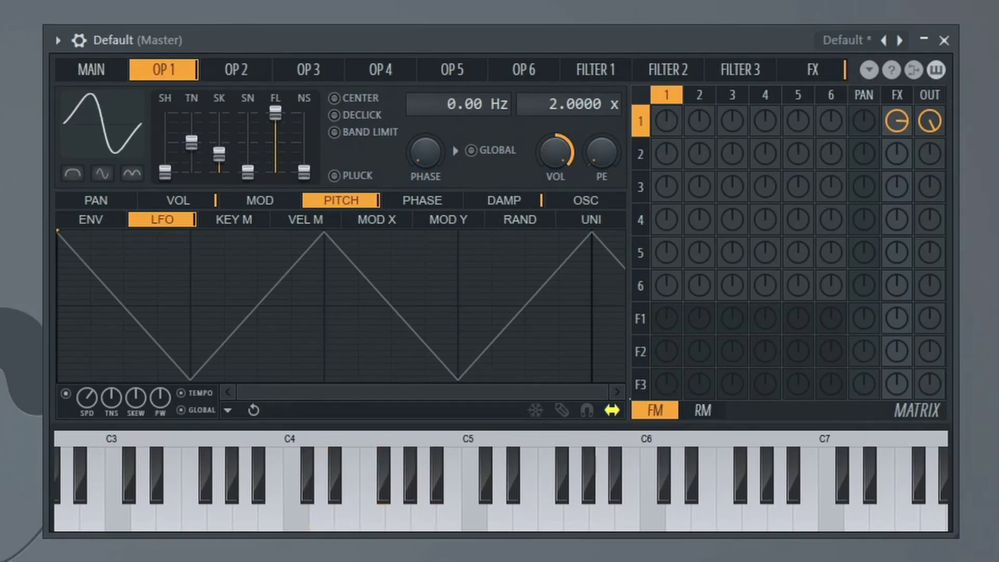
{"action": "left_click_drag", "start_coordinate": [219, 143], "coordinate": [219, 171]}
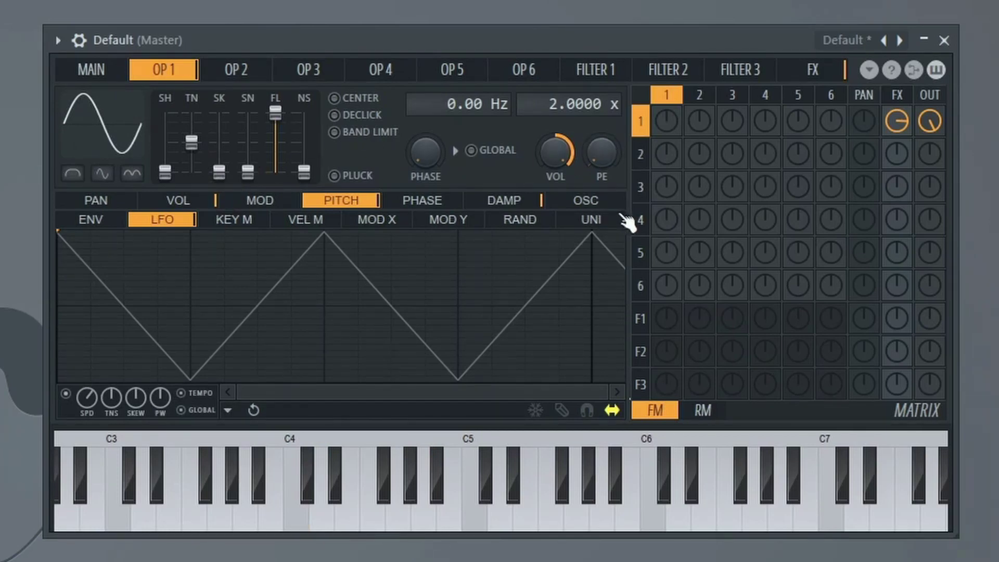
Try several added harmonics in operator 1's harmonic editor, then wipe them back to the fundamental only.
{"action": "left_click", "coordinate": [593, 202]}
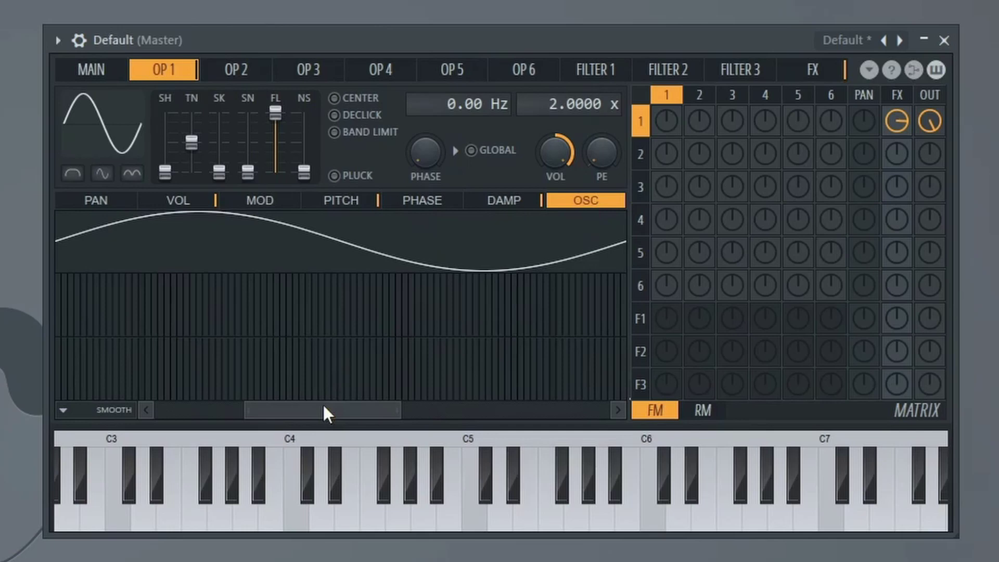
{"action": "left_click_drag", "start_coordinate": [323, 408], "coordinate": [111, 375]}
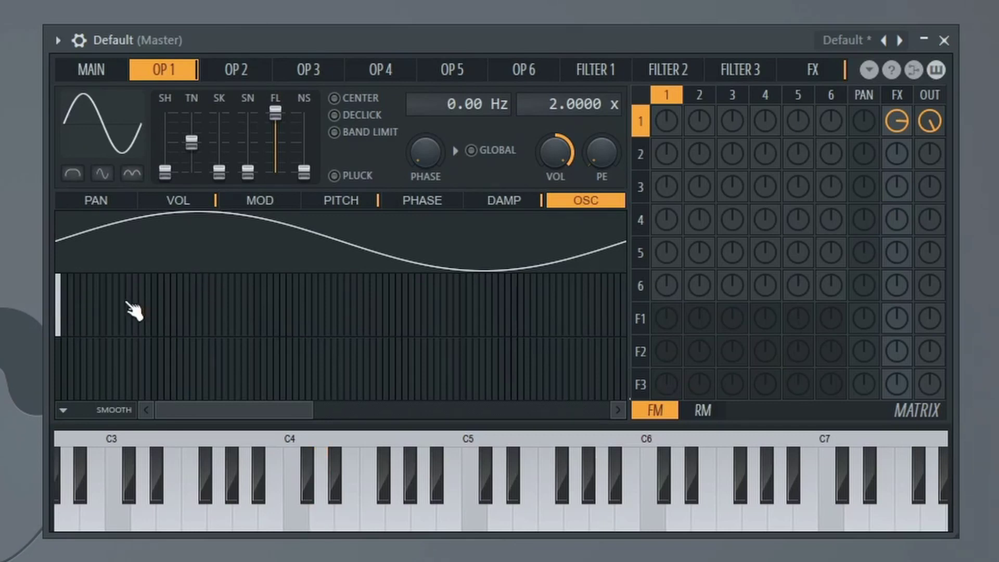
{"action": "left_click_drag", "start_coordinate": [311, 408], "coordinate": [208, 409]}
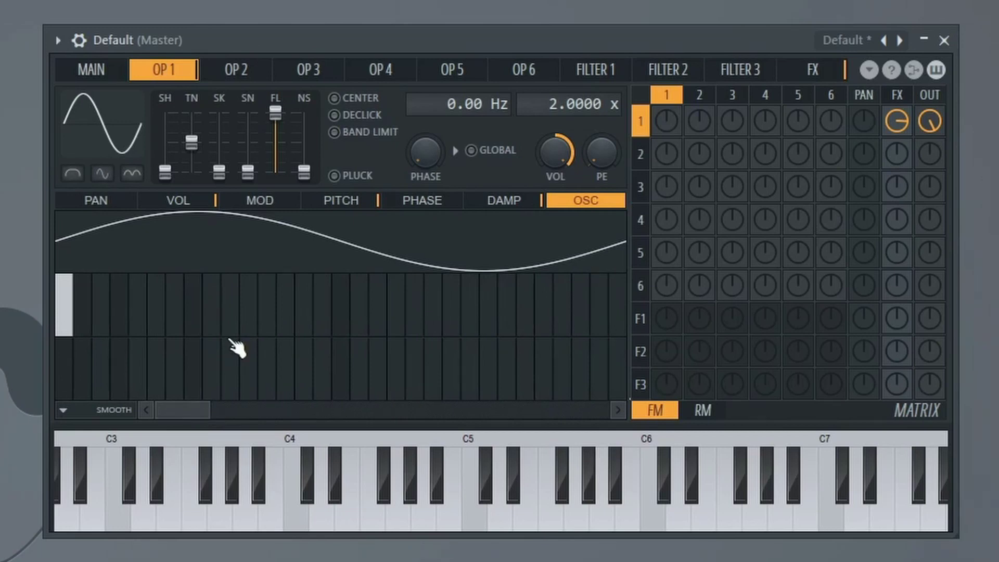
{"action": "left_click", "coordinate": [341, 312]}
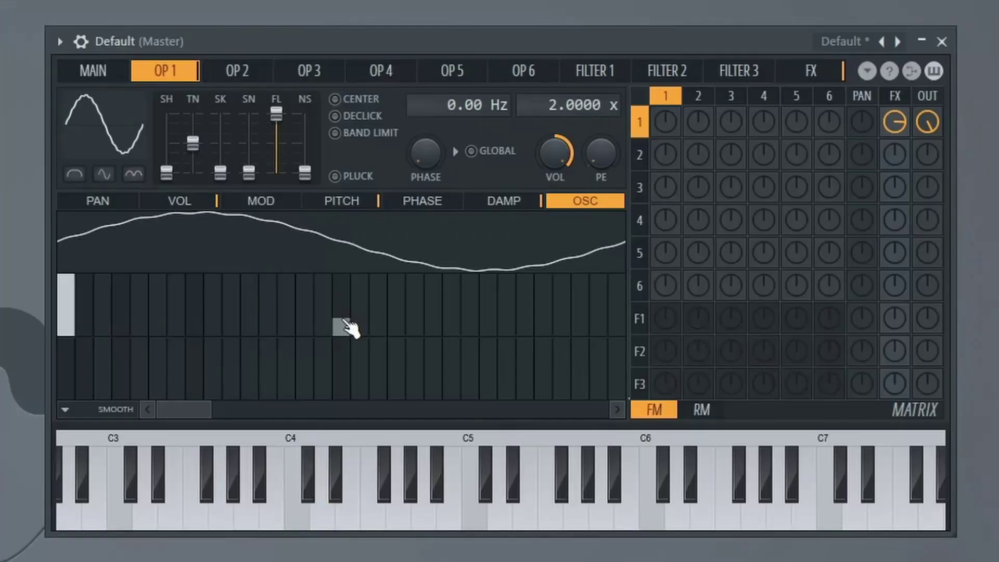
{"action": "left_click", "coordinate": [291, 308]}
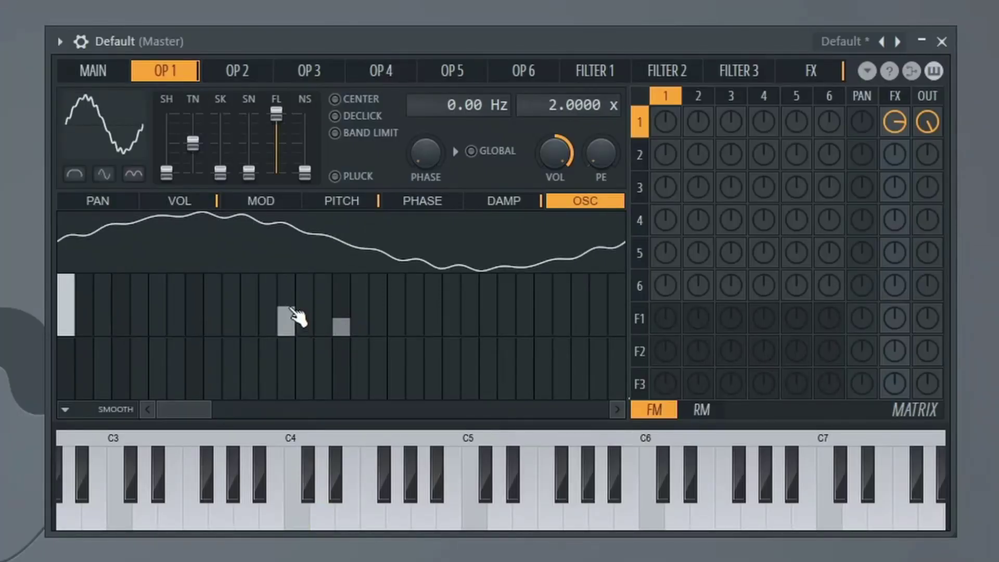
{"action": "left_click", "coordinate": [248, 320]}
{"action": "left_click", "coordinate": [214, 307]}
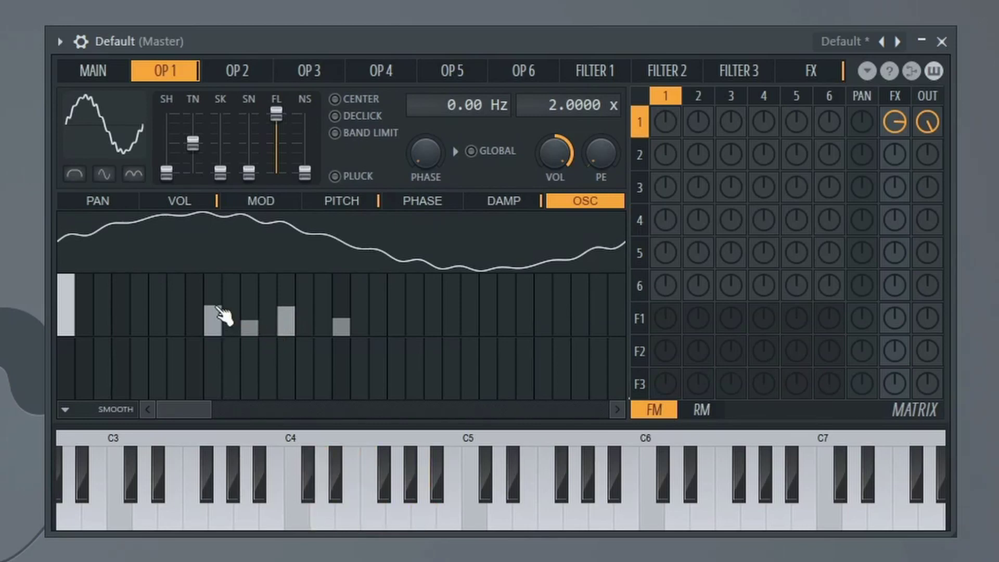
{"action": "left_click", "coordinate": [323, 299]}
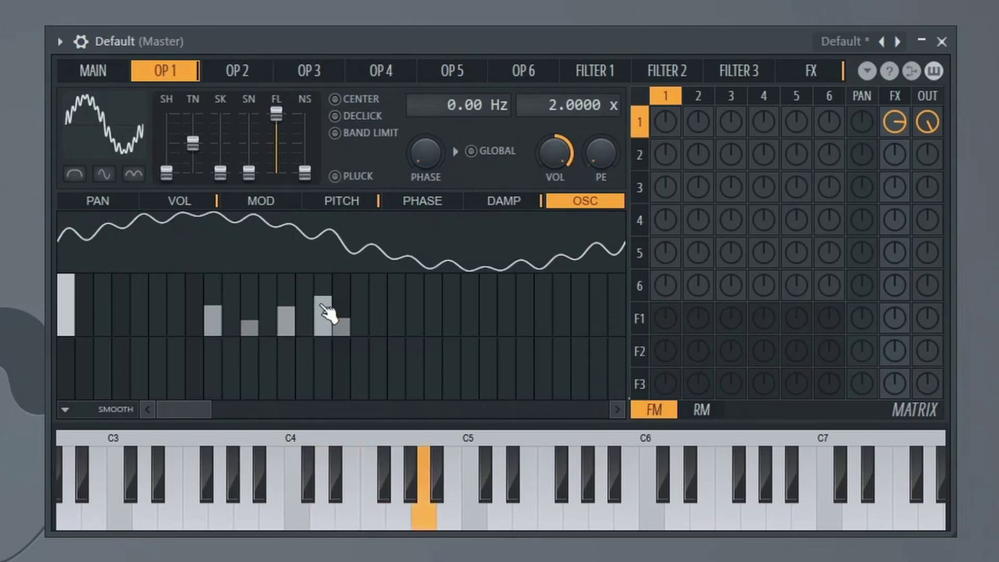
{"action": "left_click", "coordinate": [195, 295]}
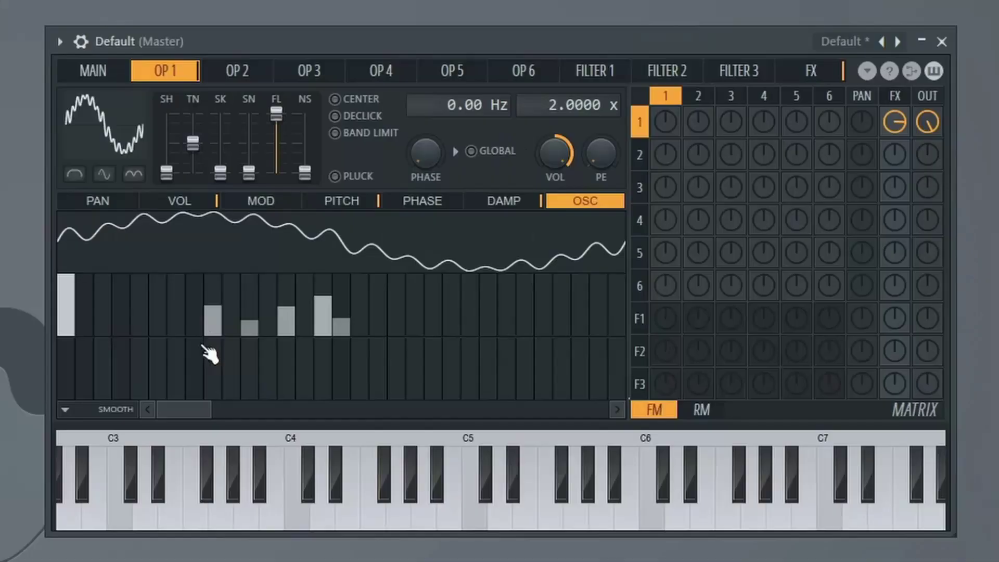
{"action": "left_click", "coordinate": [576, 249]}
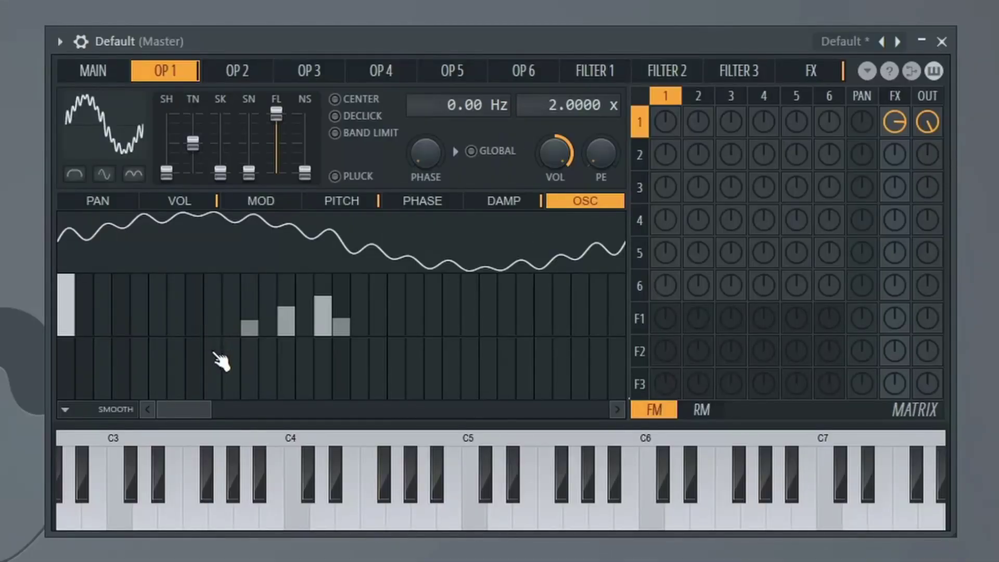
{"action": "mouse_move", "coordinate": [252, 340]}
{"action": "left_mouse_down"}
{"action": "mouse_move", "coordinate": [286, 343]}
{"action": "mouse_move", "coordinate": [354, 374]}
{"action": "left_mouse_up"}
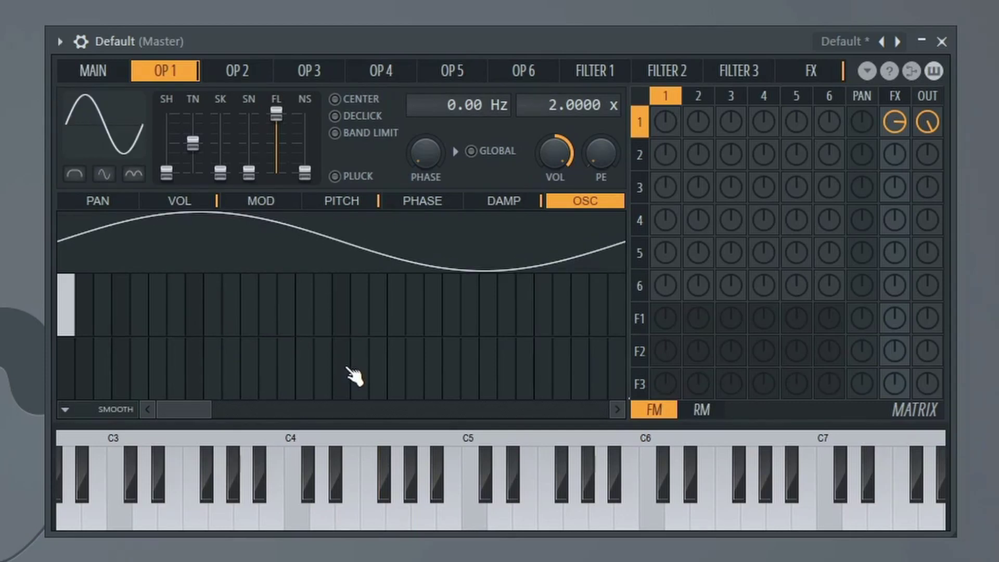
{"action": "left_click", "coordinate": [702, 409]}
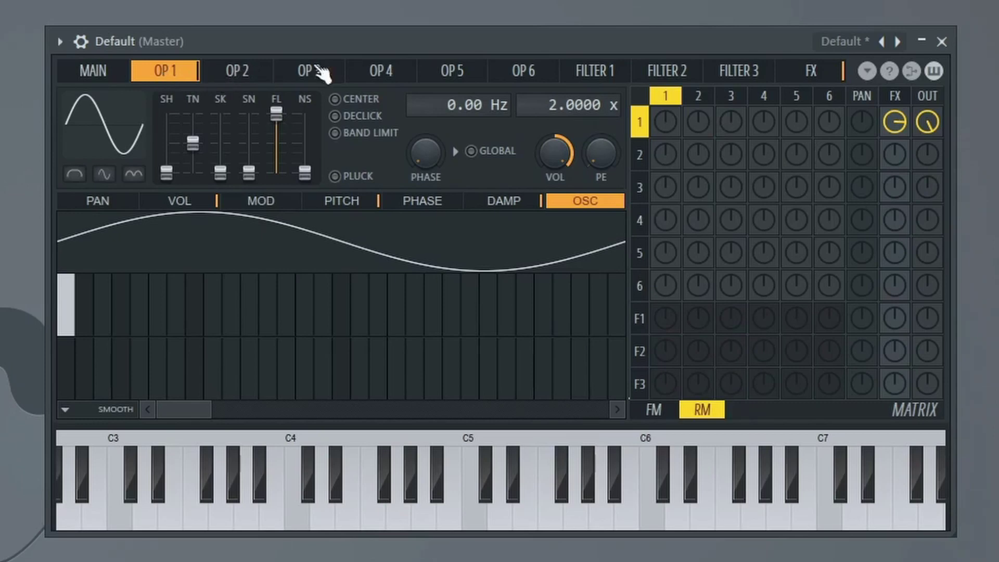
{"action": "left_click_drag", "start_coordinate": [709, 124], "coordinate": [709, 83]}
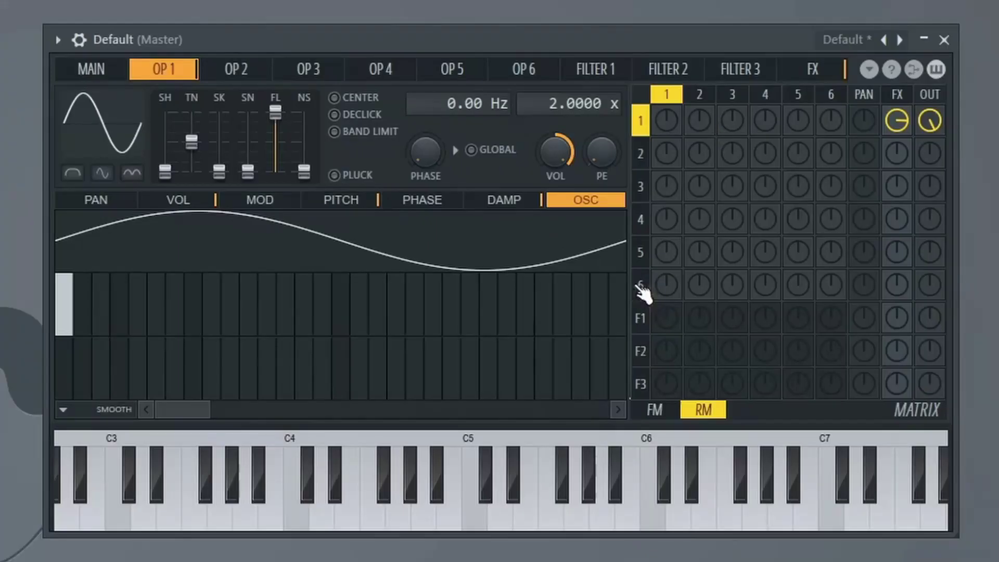
{"action": "left_click", "coordinate": [657, 410]}
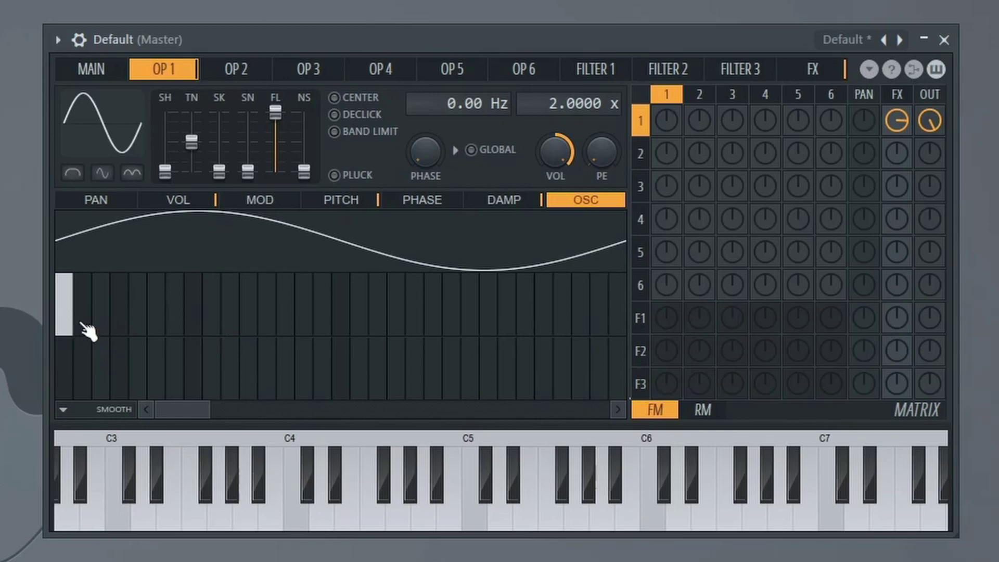
Draw soft harmonics 2–6 at low levels, dropping the sixth almost to nothing.
{"action": "mouse_move", "coordinate": [93, 324]}
{"action": "left_mouse_down"}
{"action": "mouse_move", "coordinate": [147, 323]}
{"action": "mouse_move", "coordinate": [140, 315]}
{"action": "mouse_move", "coordinate": [172, 344]}
{"action": "left_mouse_up"}
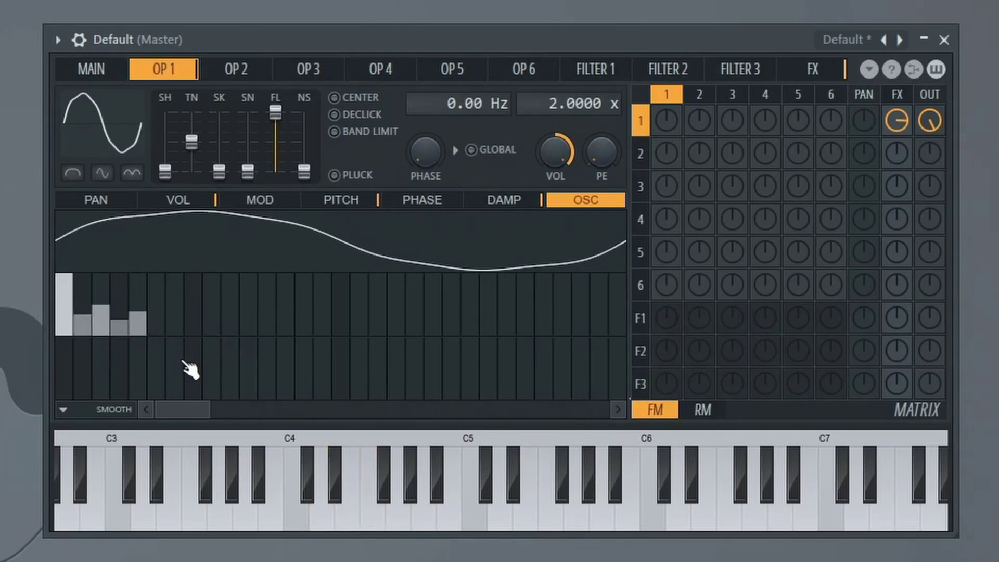
{"action": "left_click", "coordinate": [107, 293]}
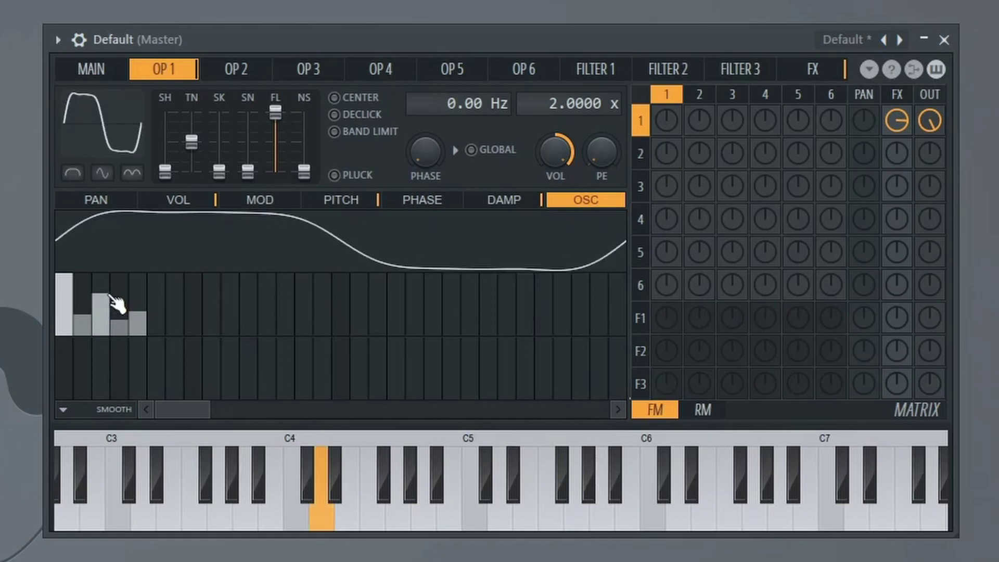
{"action": "left_click", "coordinate": [137, 294]}
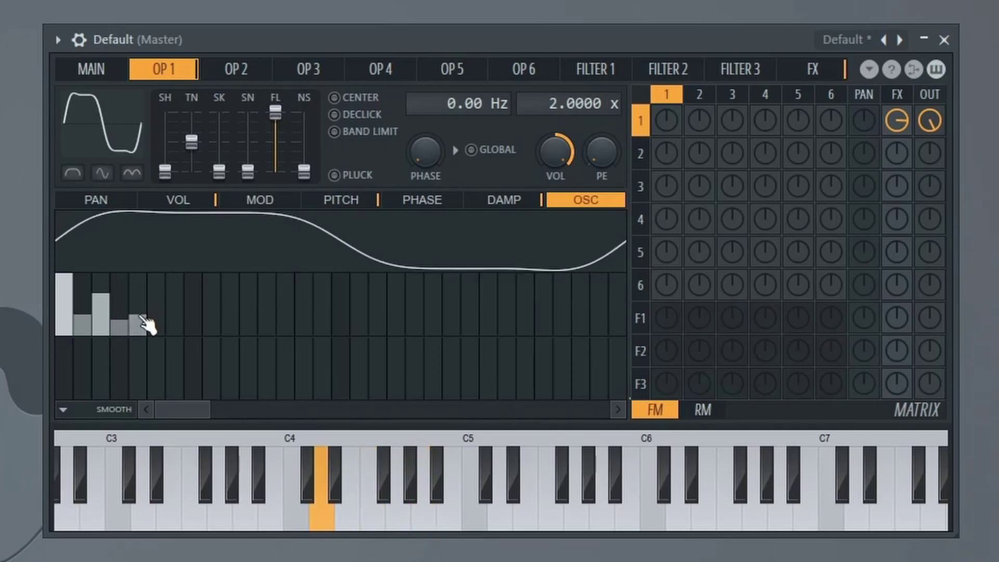
{"action": "left_click", "coordinate": [156, 300]}
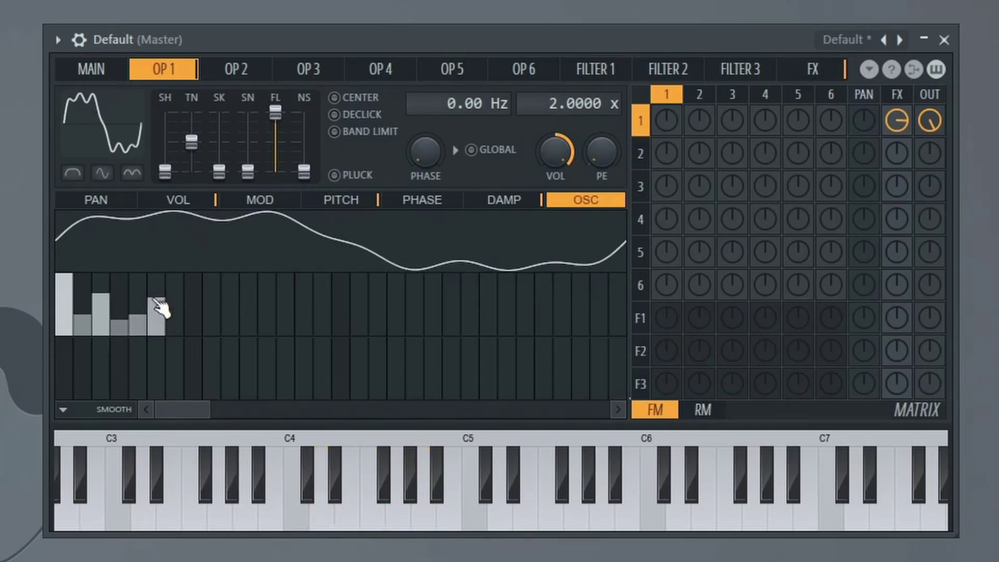
{"action": "left_click", "coordinate": [158, 308]}
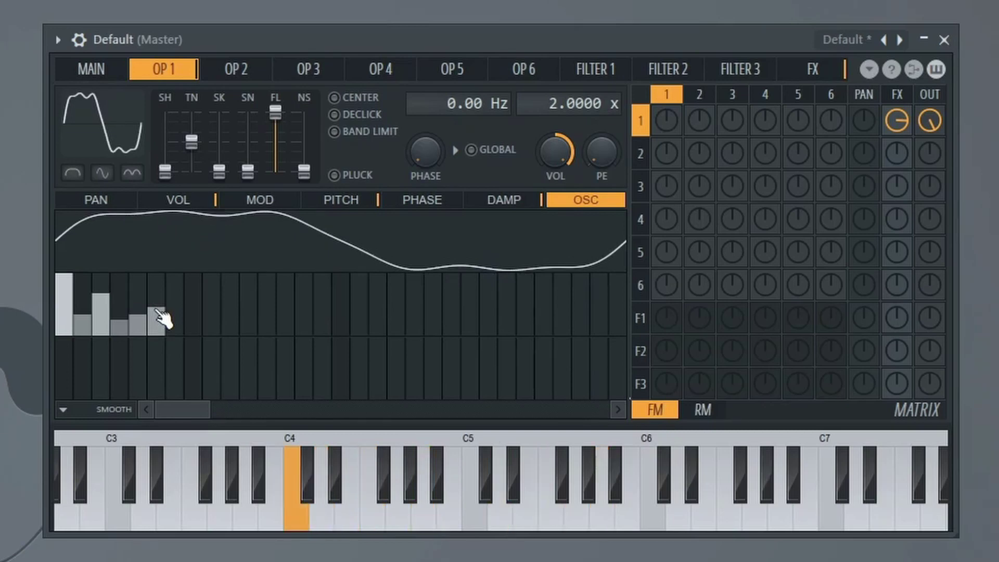
{"action": "left_click", "coordinate": [157, 328]}
Shift the phase of harmonics 1, 2, 4 and 5.
{"action": "left_click", "coordinate": [84, 352]}
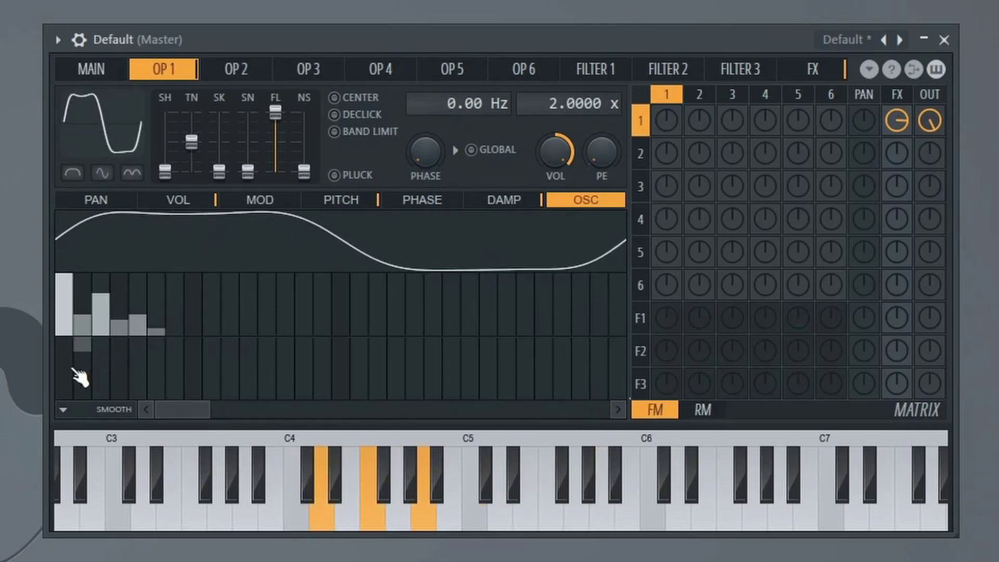
{"action": "left_click", "coordinate": [68, 369]}
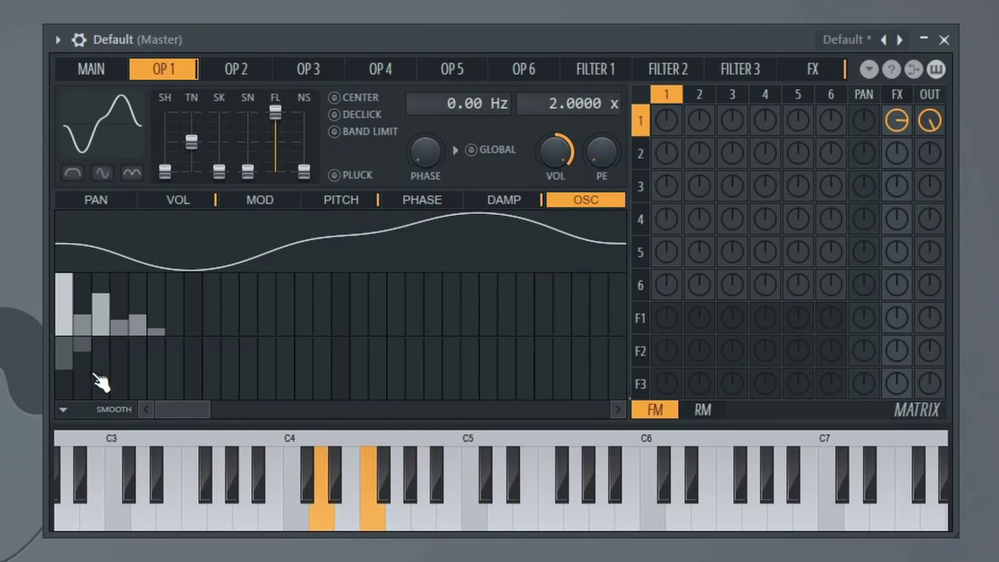
{"action": "left_click", "coordinate": [119, 364]}
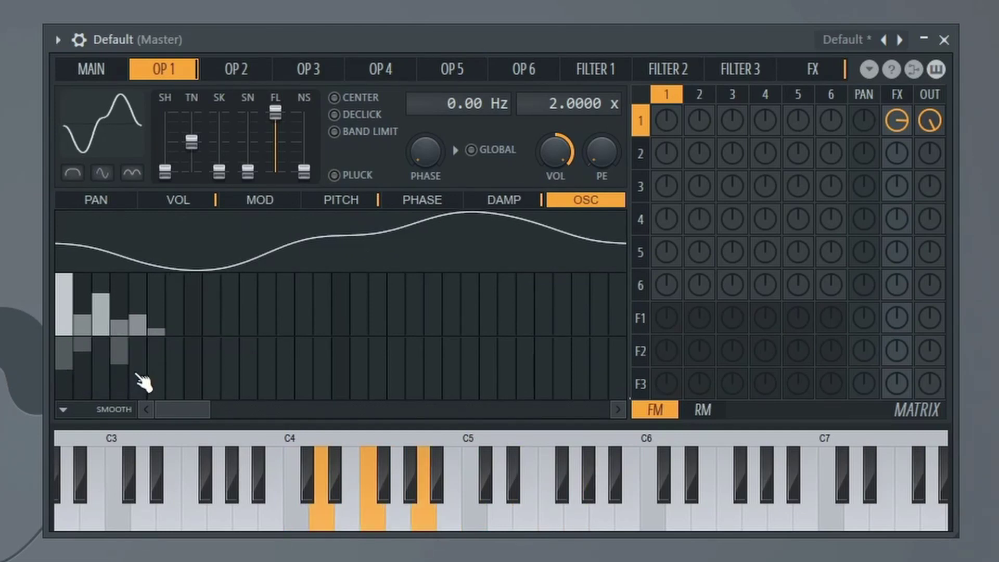
{"action": "left_click", "coordinate": [137, 372]}
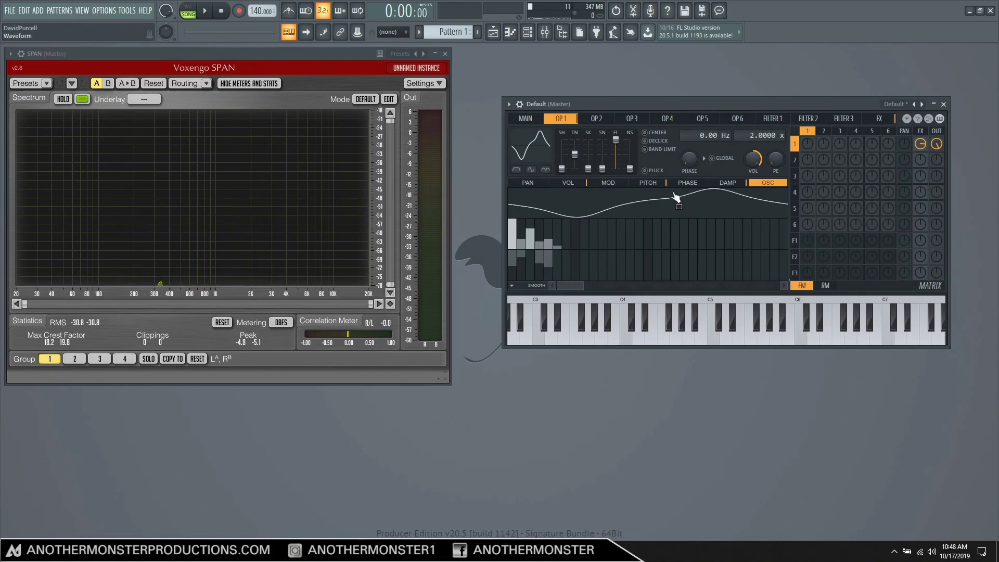
In operator 1's volume envelope, set a near-instant attack and stretch the release tail further right.
{"action": "left_click", "coordinate": [566, 185]}
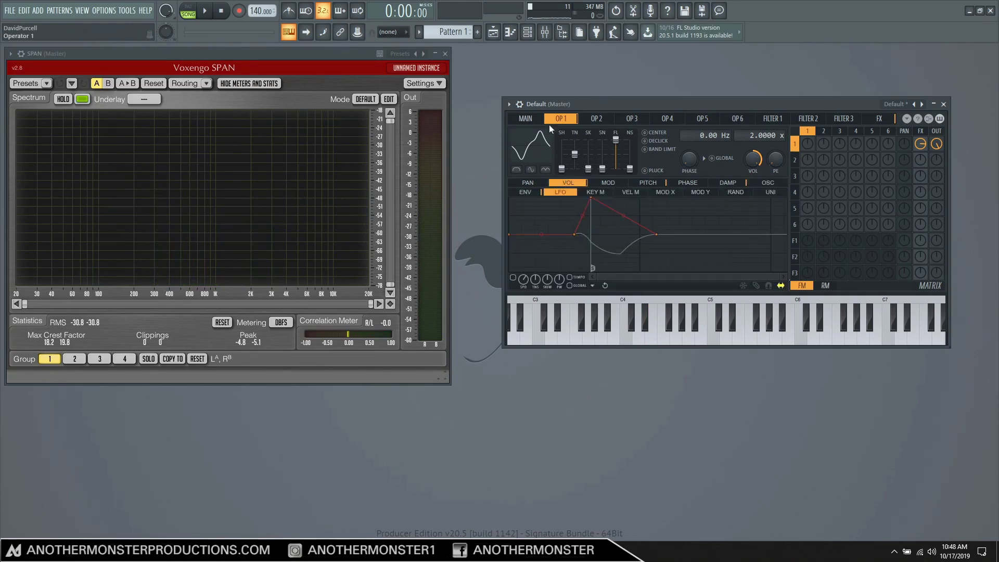
{"action": "left_click", "coordinate": [524, 193]}
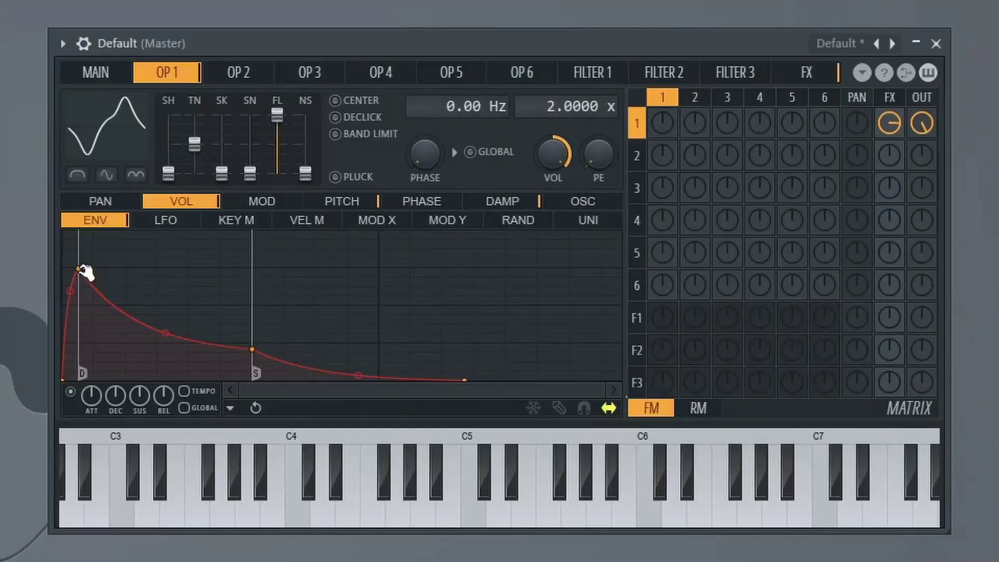
{"action": "left_click_drag", "start_coordinate": [79, 269], "coordinate": [59, 272]}
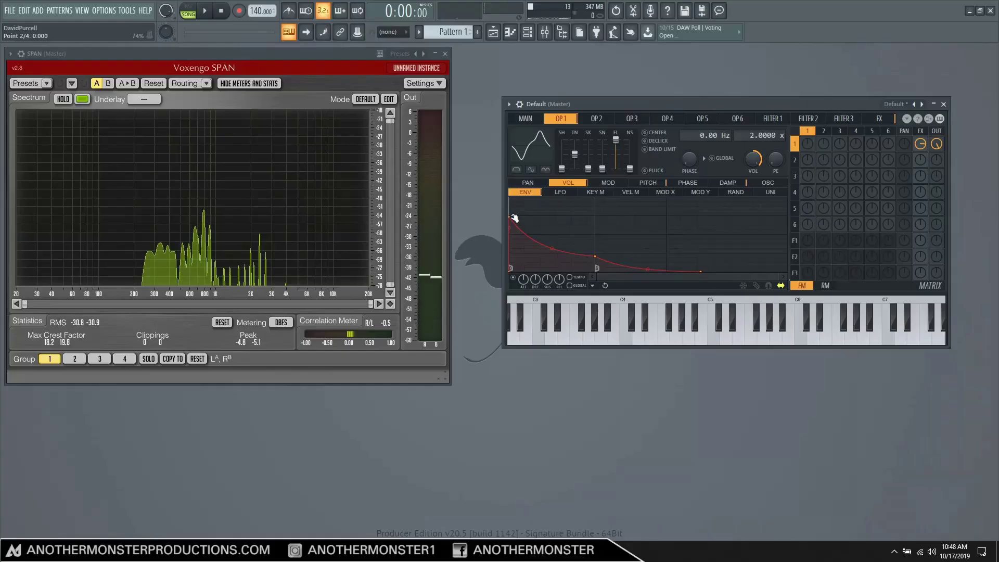
{"action": "left_click_drag", "start_coordinate": [514, 217], "coordinate": [539, 218]}
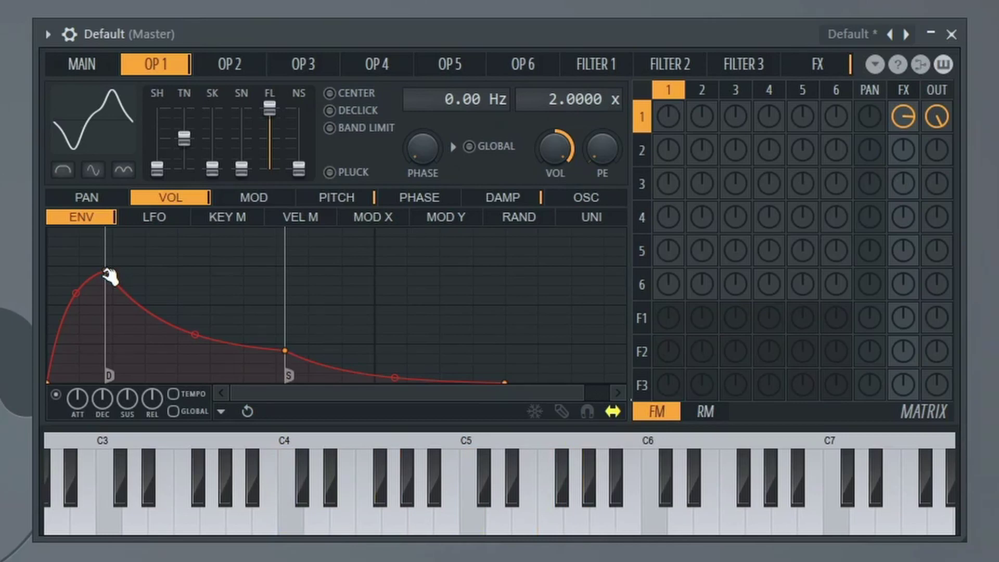
{"action": "left_click_drag", "start_coordinate": [108, 273], "coordinate": [58, 269]}
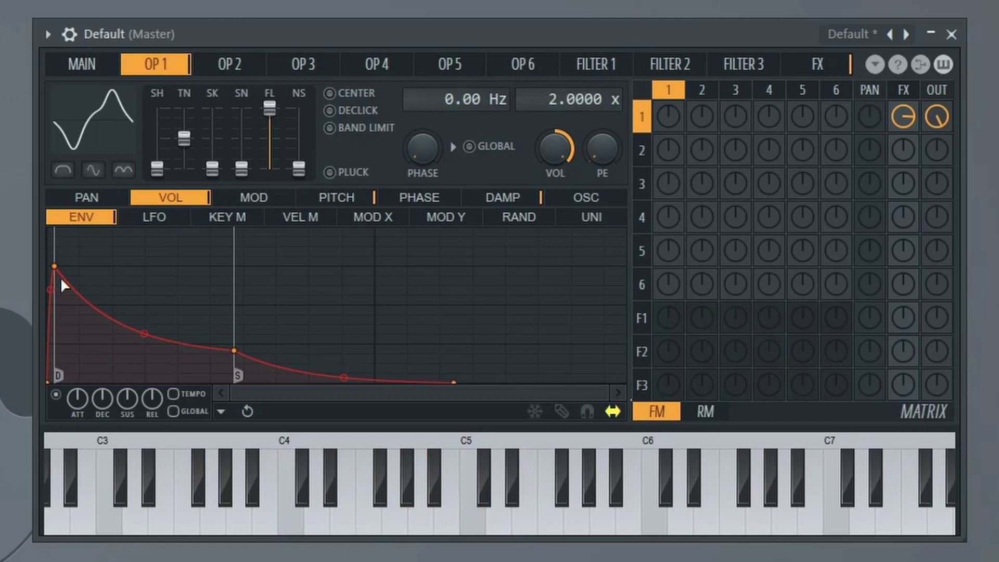
{"action": "left_click_drag", "start_coordinate": [453, 383], "coordinate": [534, 383]}
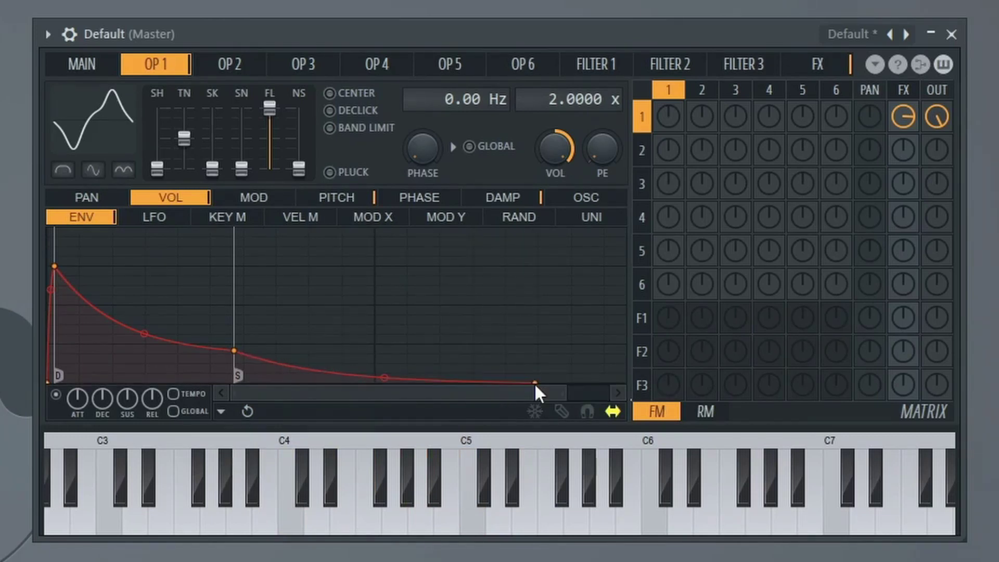